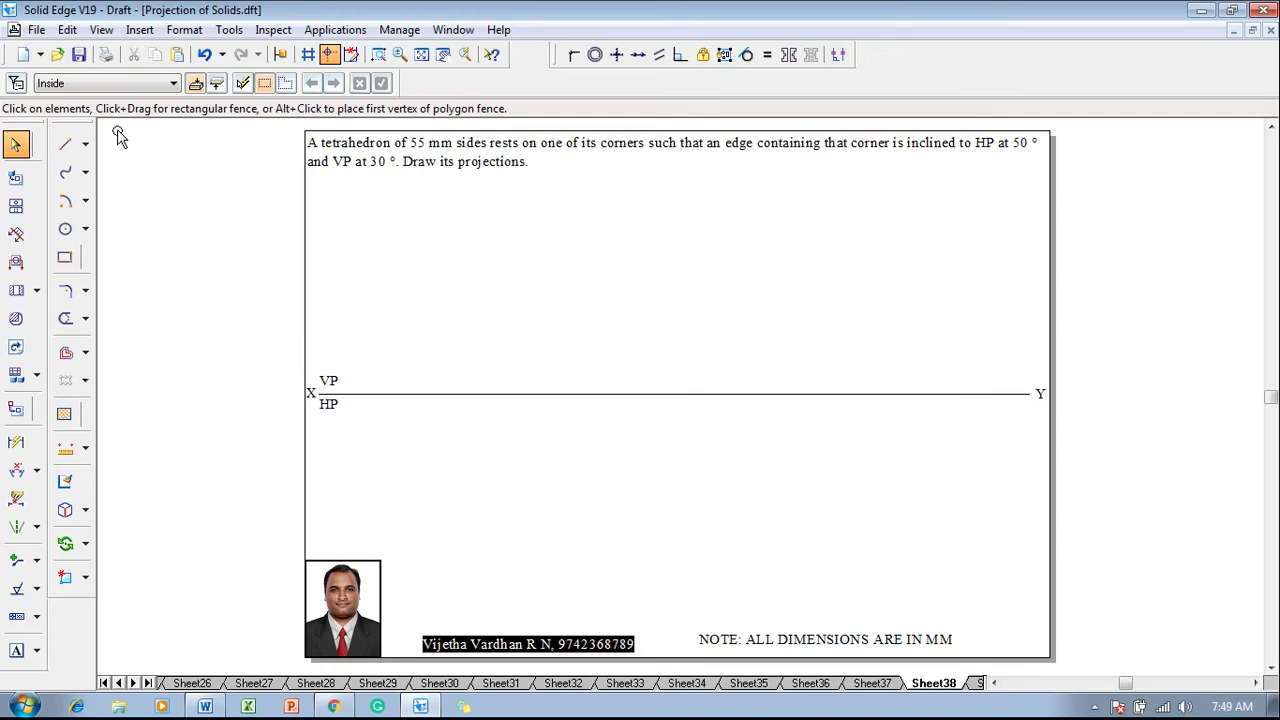
Step: Select the Line tool from the Draw toolbar
{"action": "left_click", "coordinate": [65, 147]}
Step: Set a 0.70 mm line width and draw a 55 mm vertical side below XY
{"action": "left_click", "coordinate": [176, 83]}
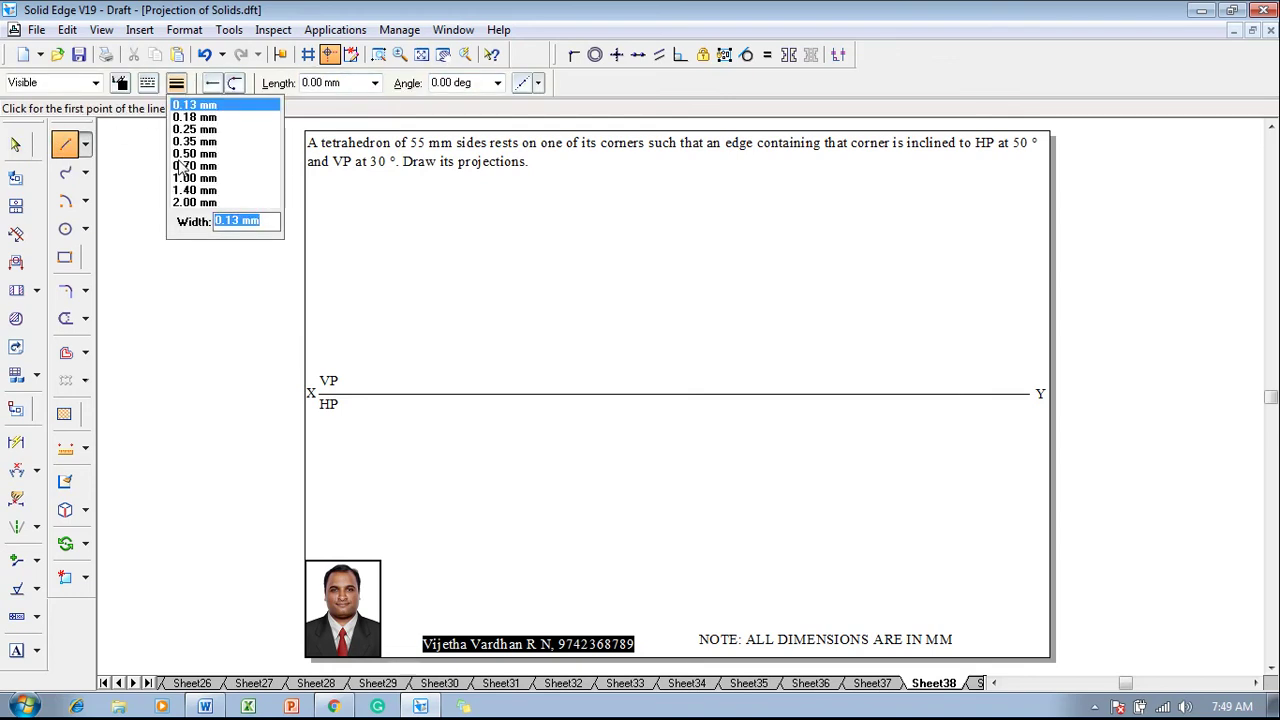
{"action": "left_click", "coordinate": [183, 166]}
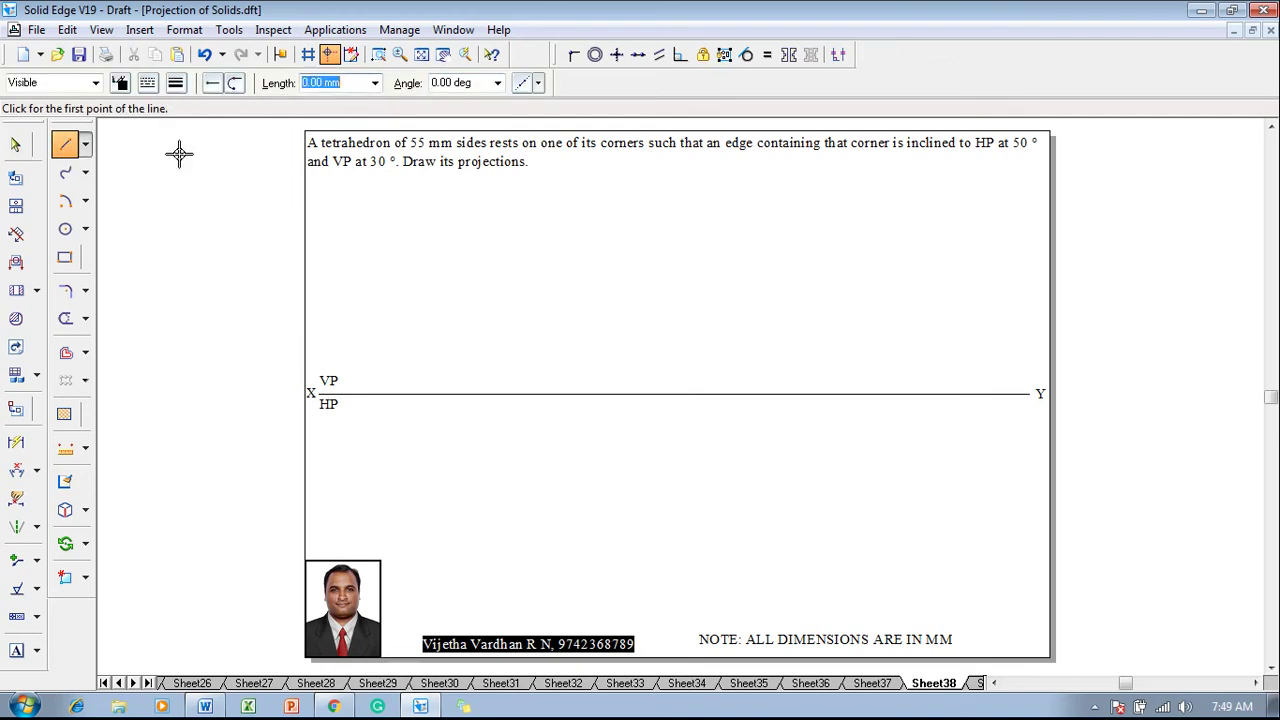
{"action": "left_click", "coordinate": [413, 548]}
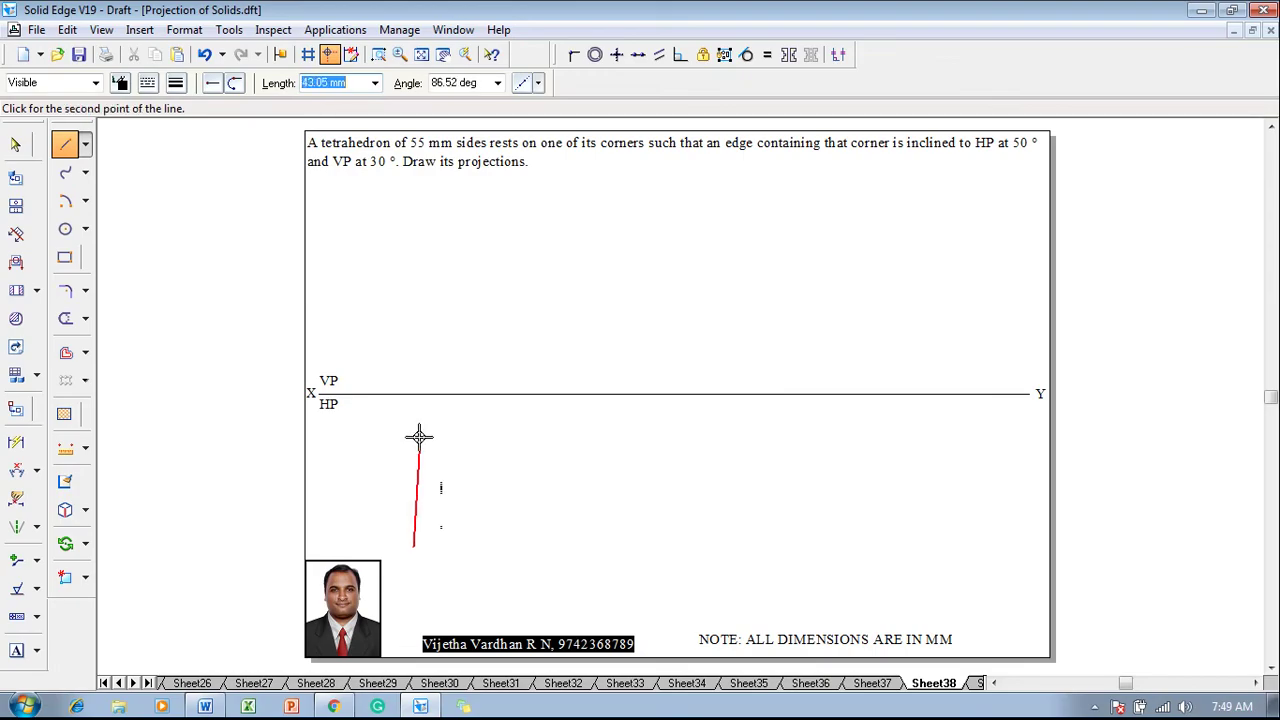
{"action": "type", "text": "55"}
{"action": "key", "text": "Tab"}
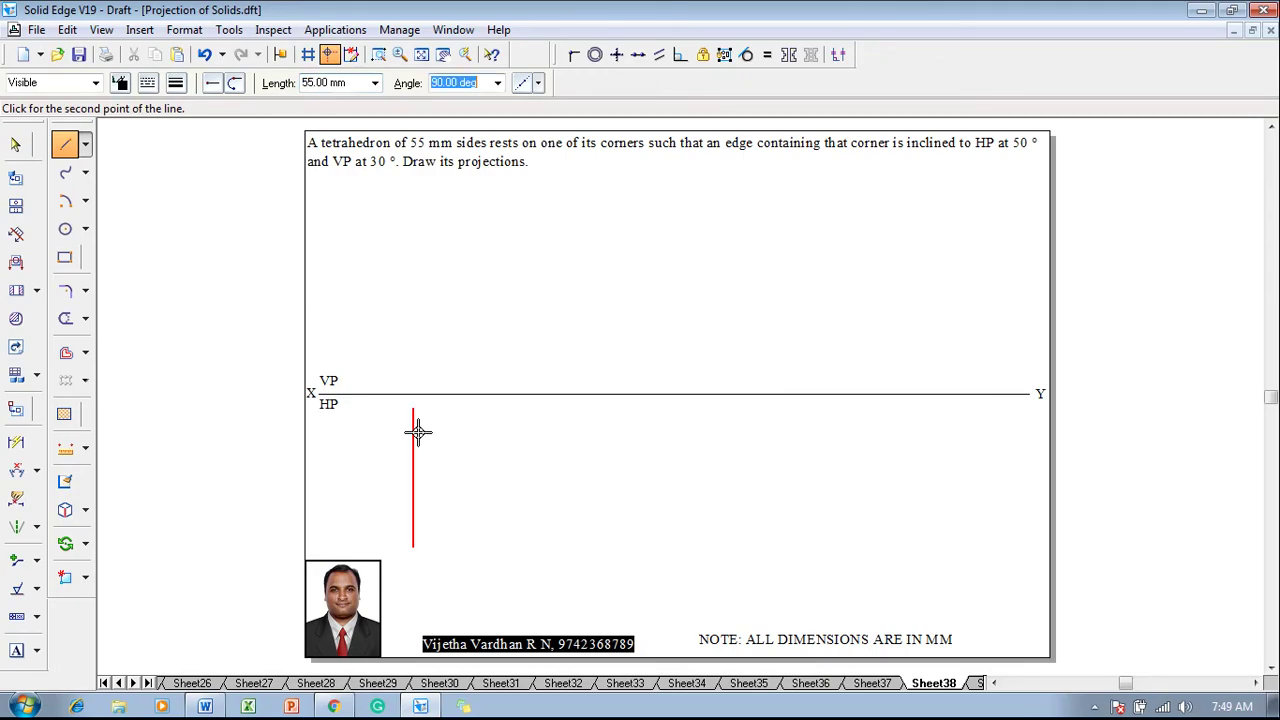
{"action": "left_click", "coordinate": [416, 431]}
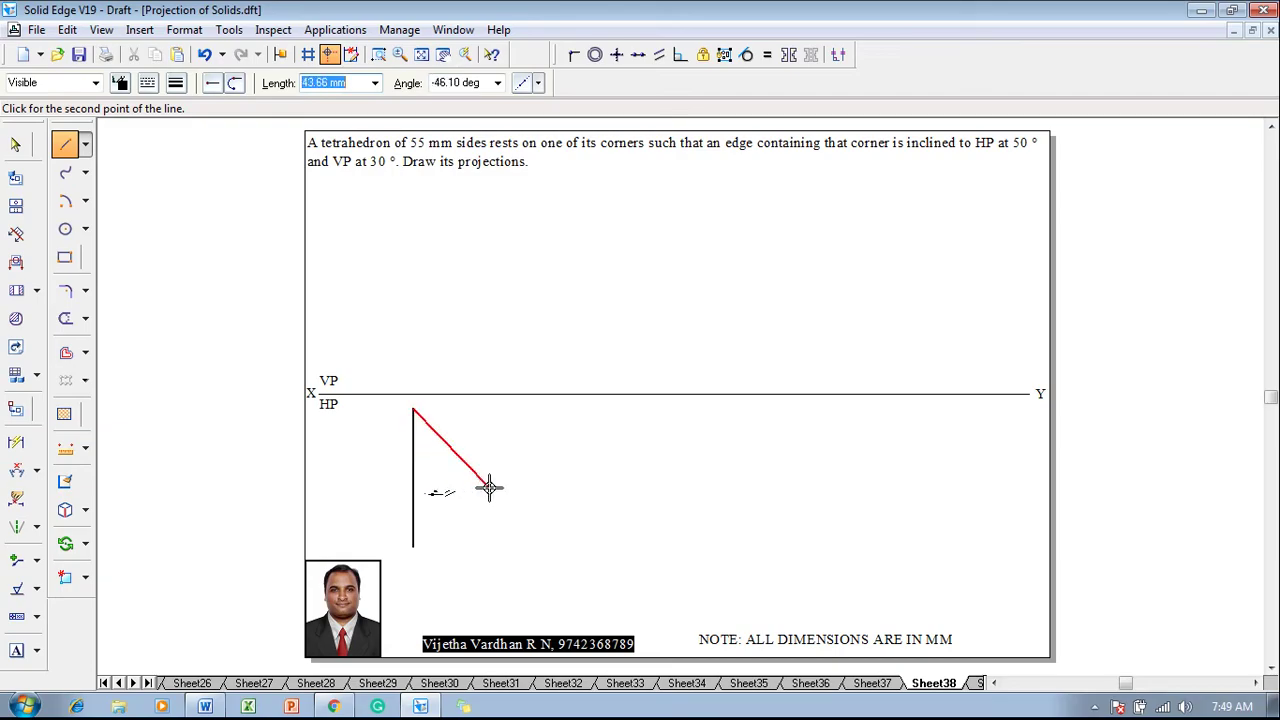
Step: Draw a 55 mm side at -30° and close the equilateral triangle
{"action": "type", "text": "55"}
{"action": "key", "text": "Tab"}
{"action": "type", "text": "-30"}
{"action": "key", "text": "Return"}
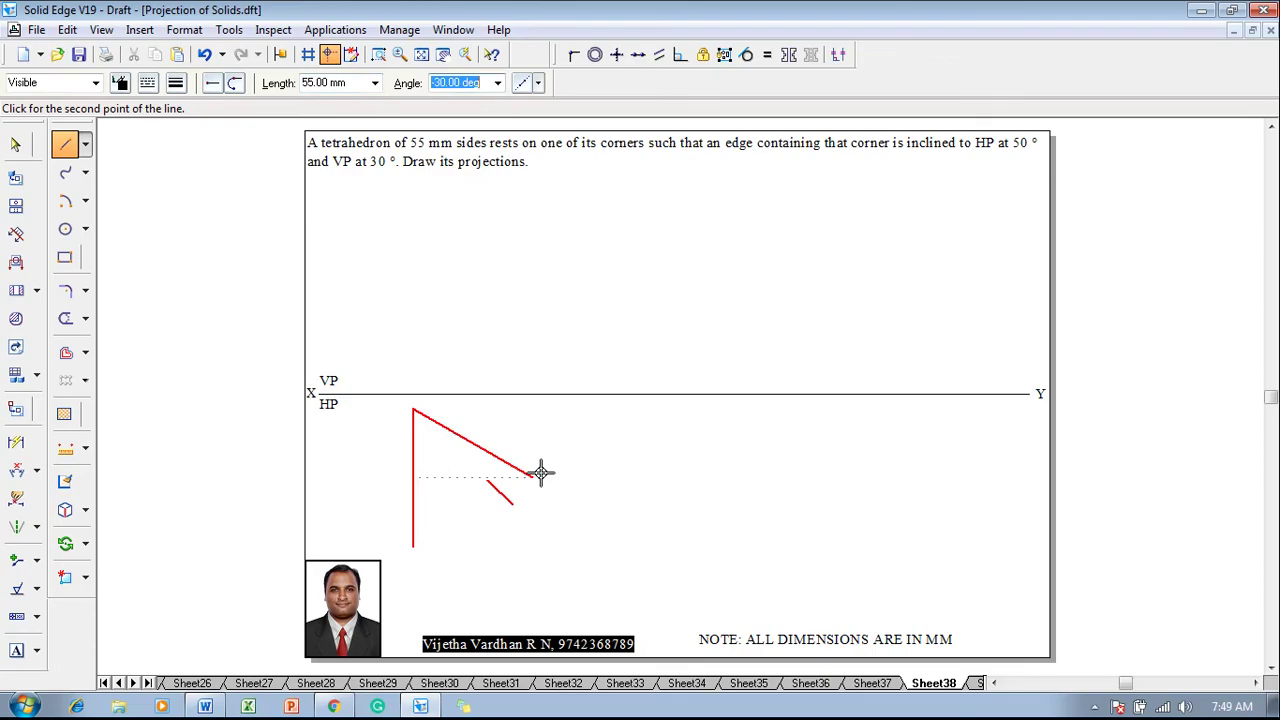
{"action": "left_click", "coordinate": [540, 473]}
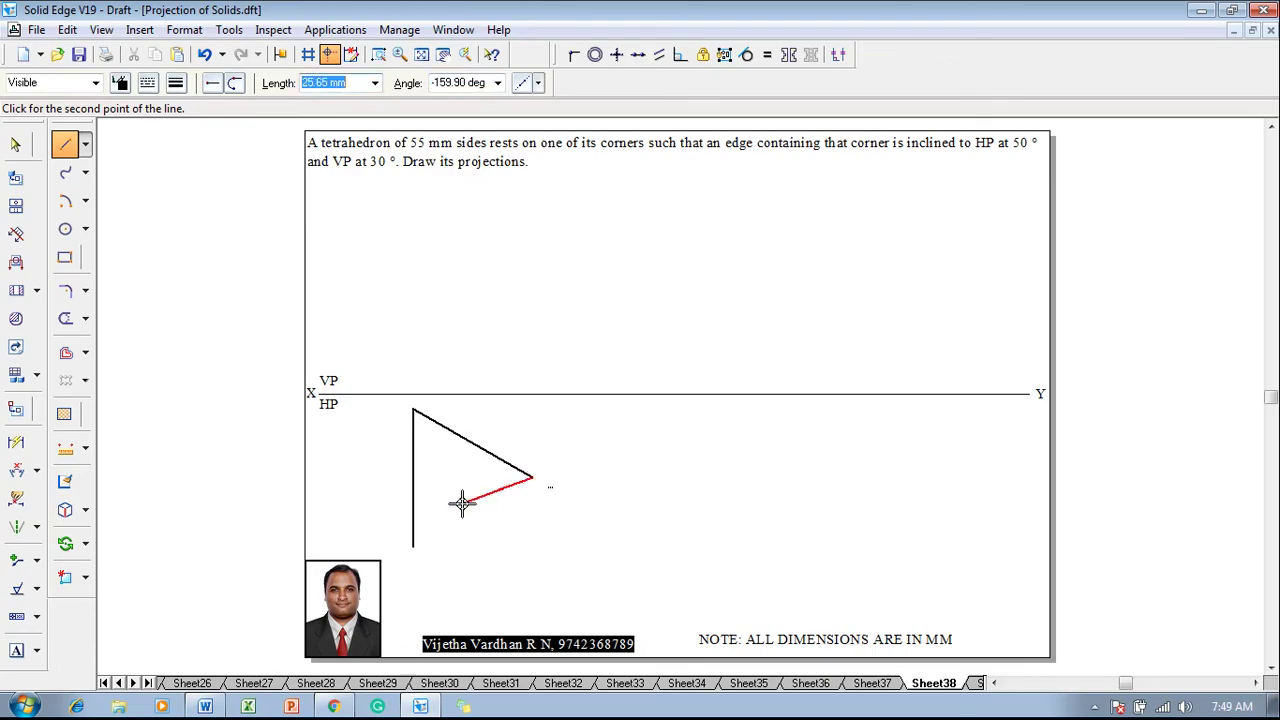
{"action": "left_click", "coordinate": [416, 546]}
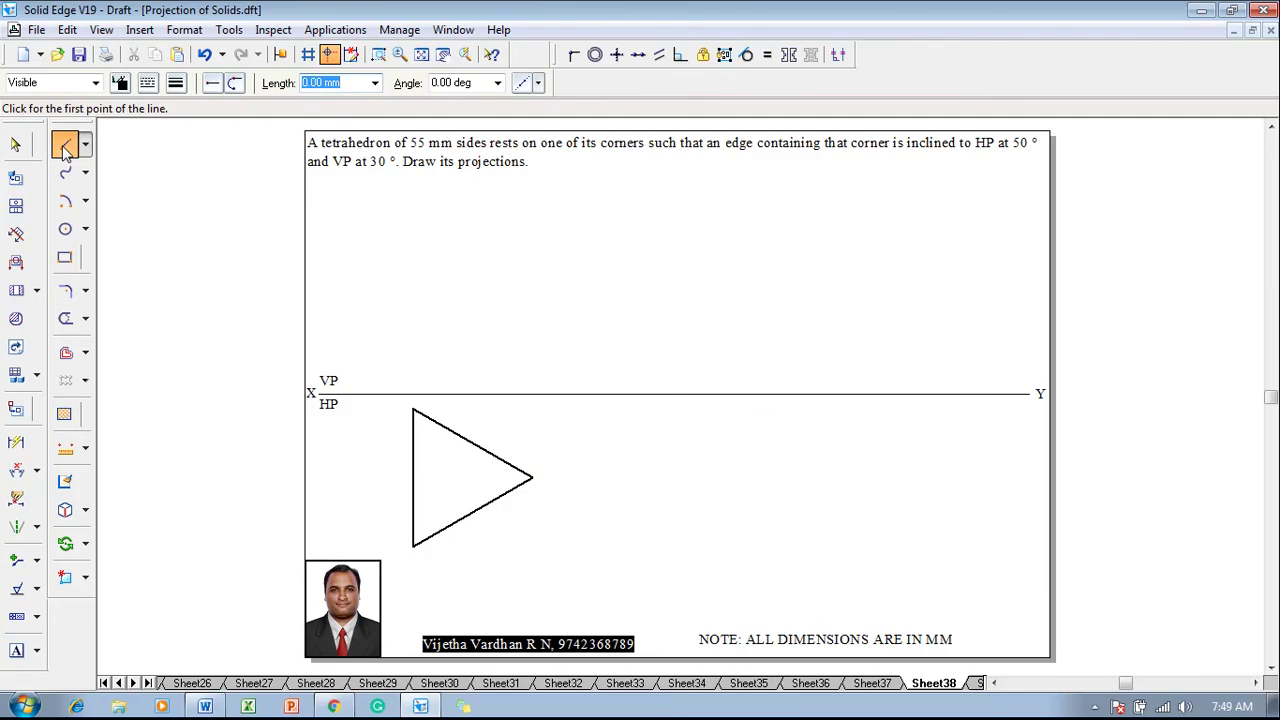
Step: Switch to 0.13 mm width and draw two medians, from the left-side midpoint and the bottom corner
{"action": "left_click", "coordinate": [150, 83]}
{"action": "left_click", "coordinate": [176, 84]}
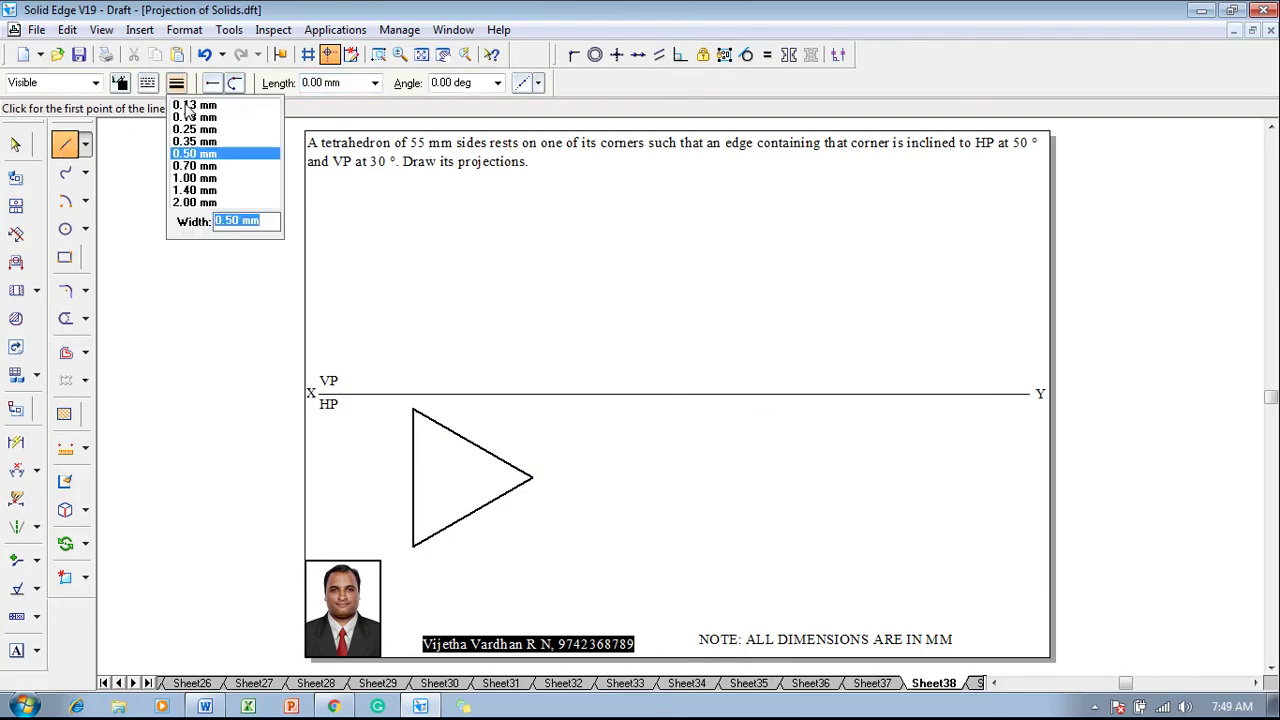
{"action": "left_click", "coordinate": [187, 106]}
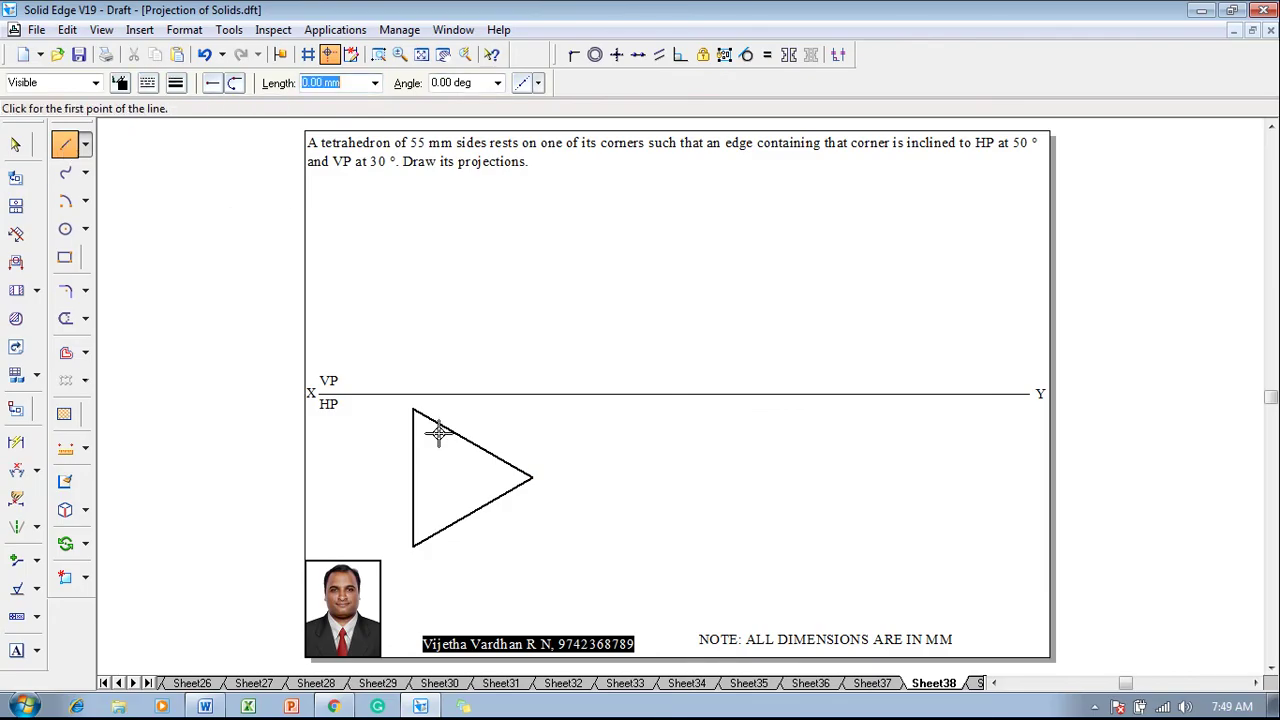
{"action": "left_click", "coordinate": [412, 477]}
{"action": "left_click", "coordinate": [533, 477]}
{"action": "right_click", "coordinate": [543, 506]}
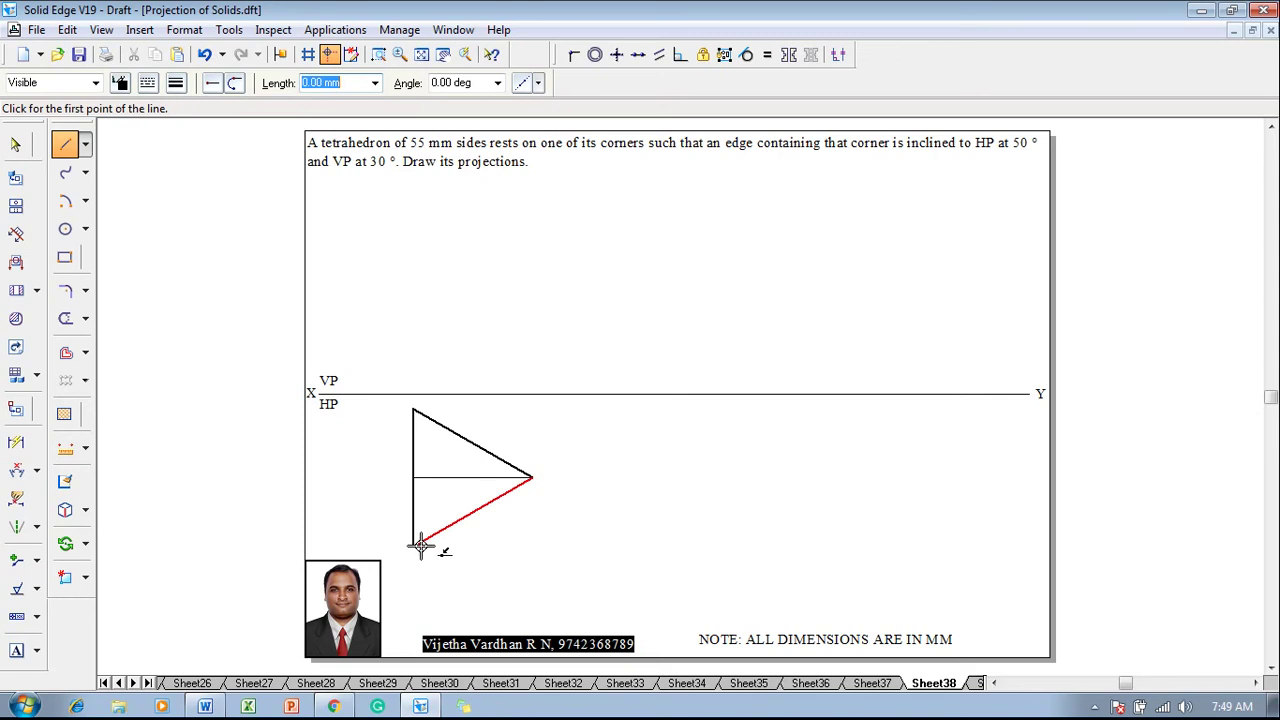
{"action": "left_click", "coordinate": [414, 545]}
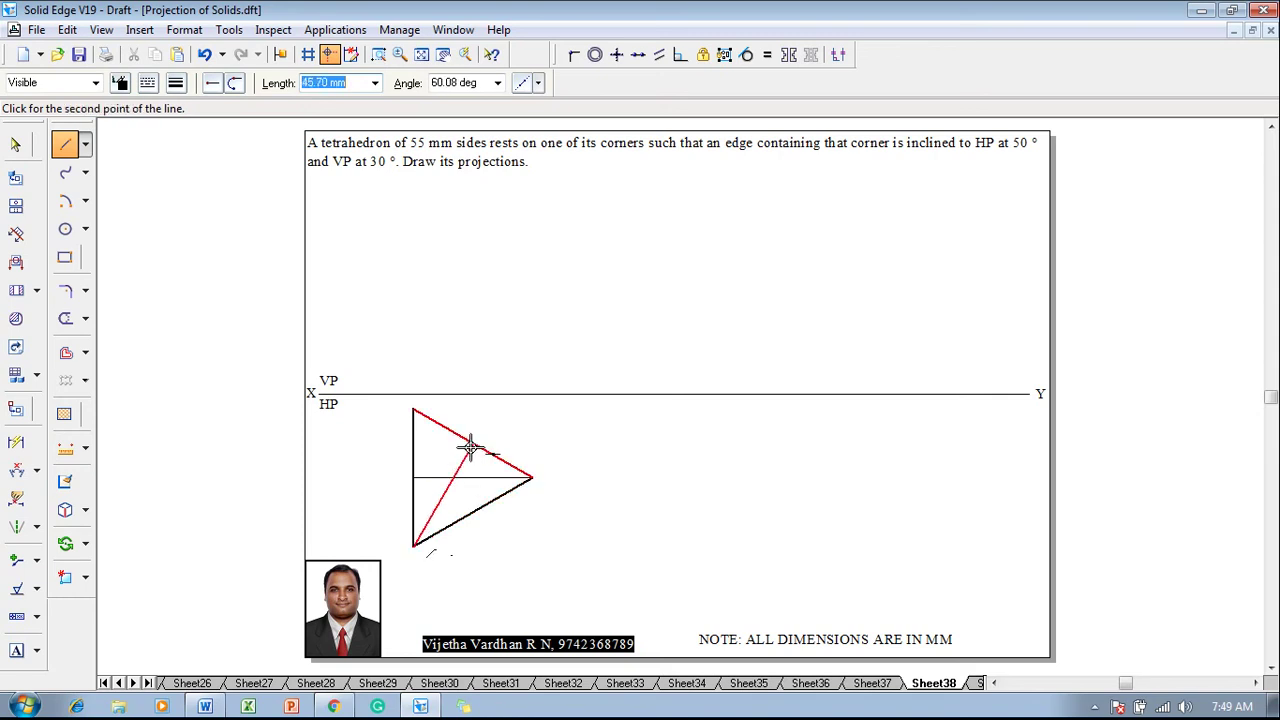
{"action": "left_click", "coordinate": [471, 444]}
{"action": "right_click", "coordinate": [518, 443]}
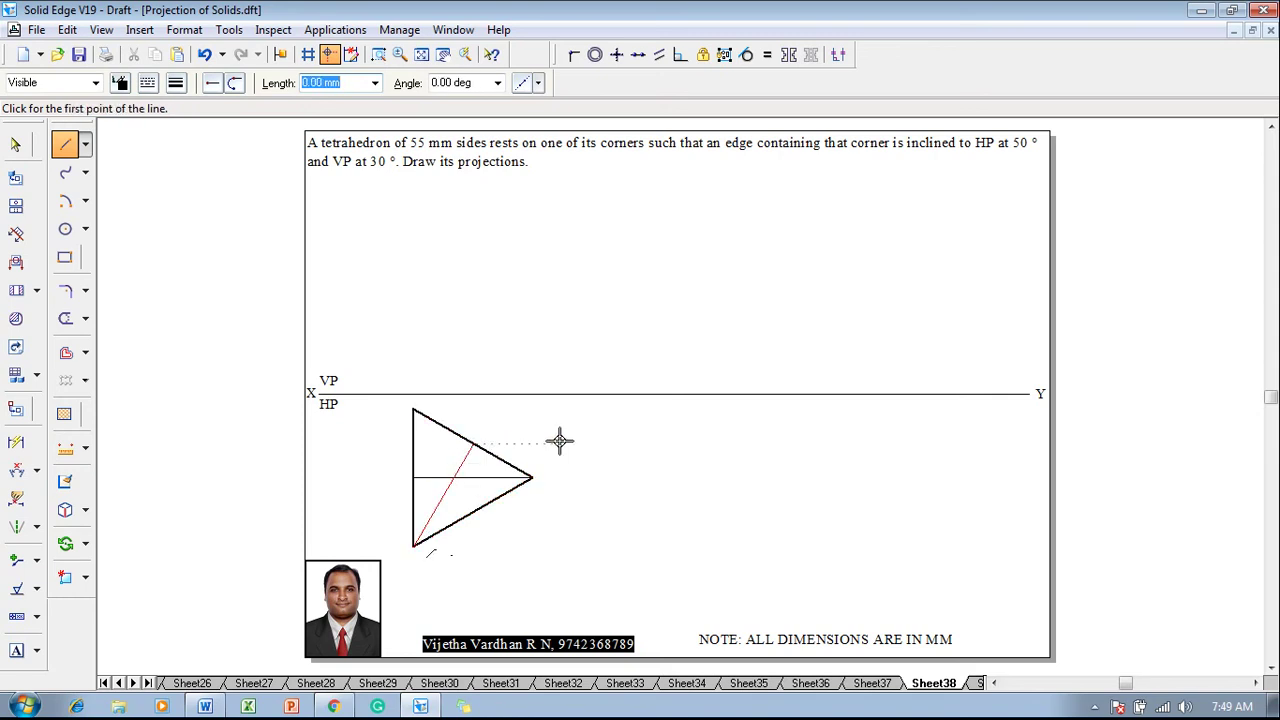
Step: Draw thin lines joining the centre to the top-left, bottom and right corners
{"action": "left_click", "coordinate": [176, 82]}
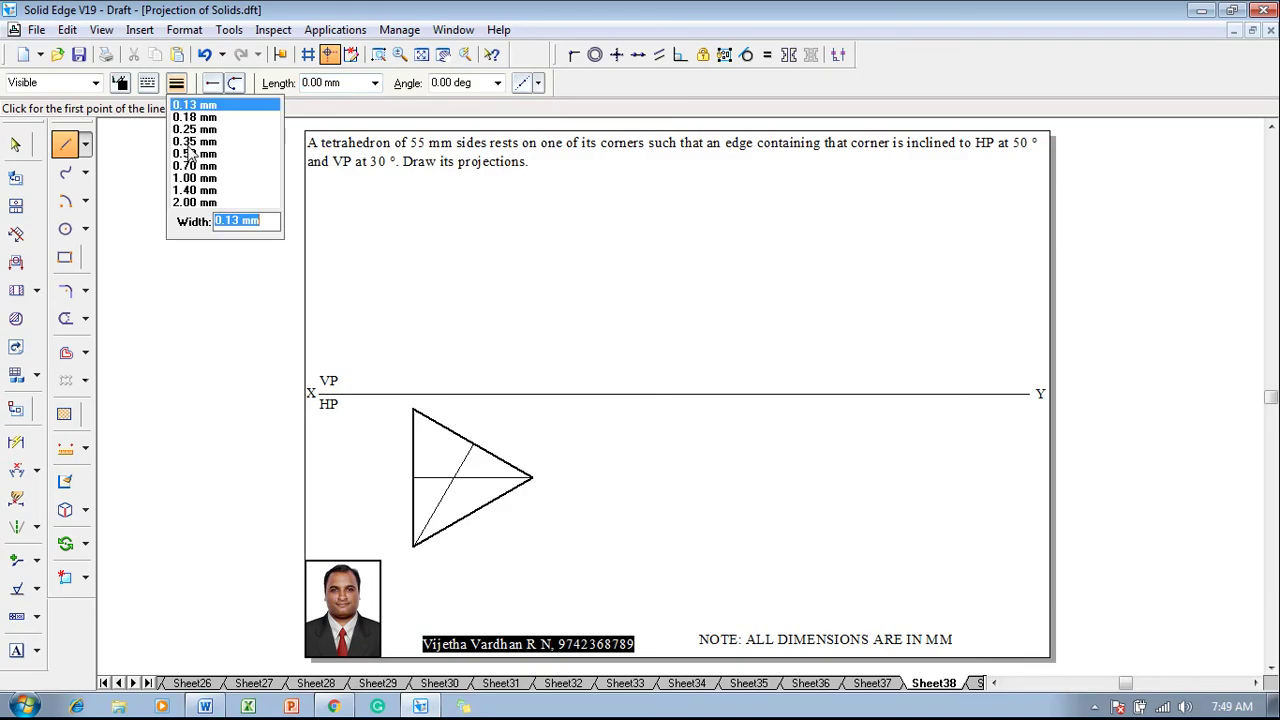
{"action": "left_click", "coordinate": [190, 165]}
{"action": "left_click", "coordinate": [453, 478]}
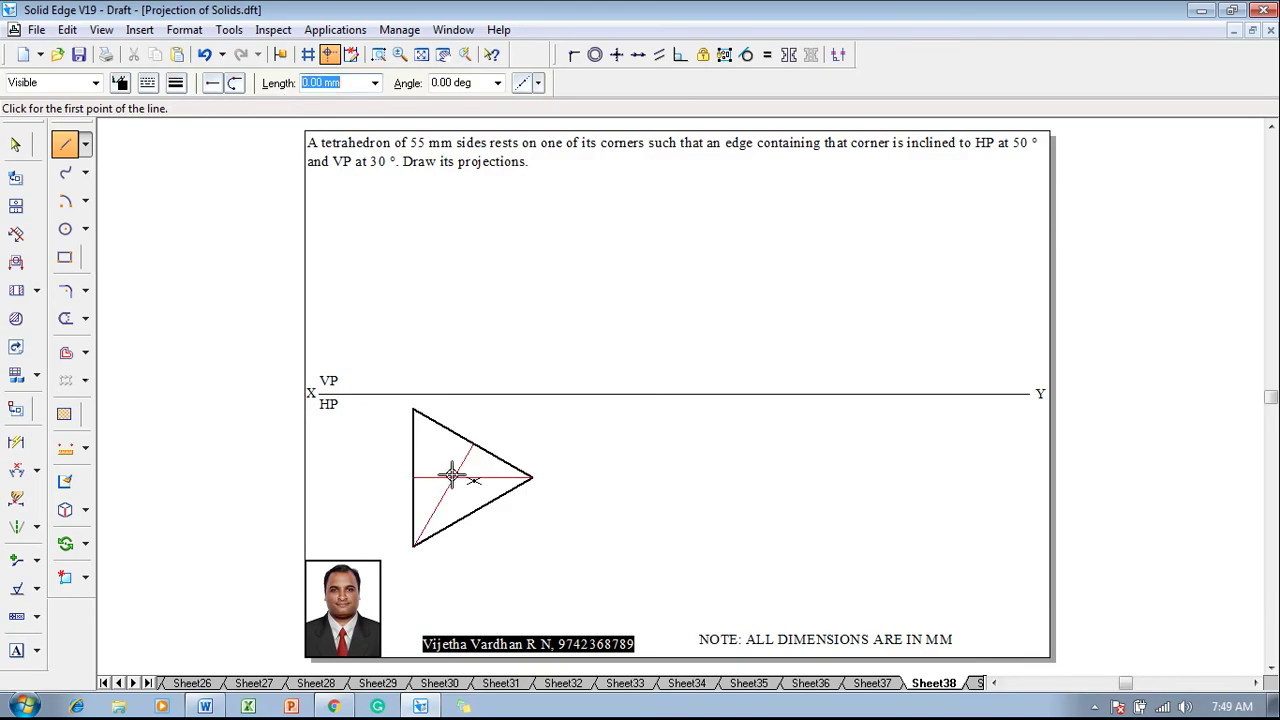
{"action": "left_click", "coordinate": [413, 410]}
{"action": "right_click", "coordinate": [440, 433]}
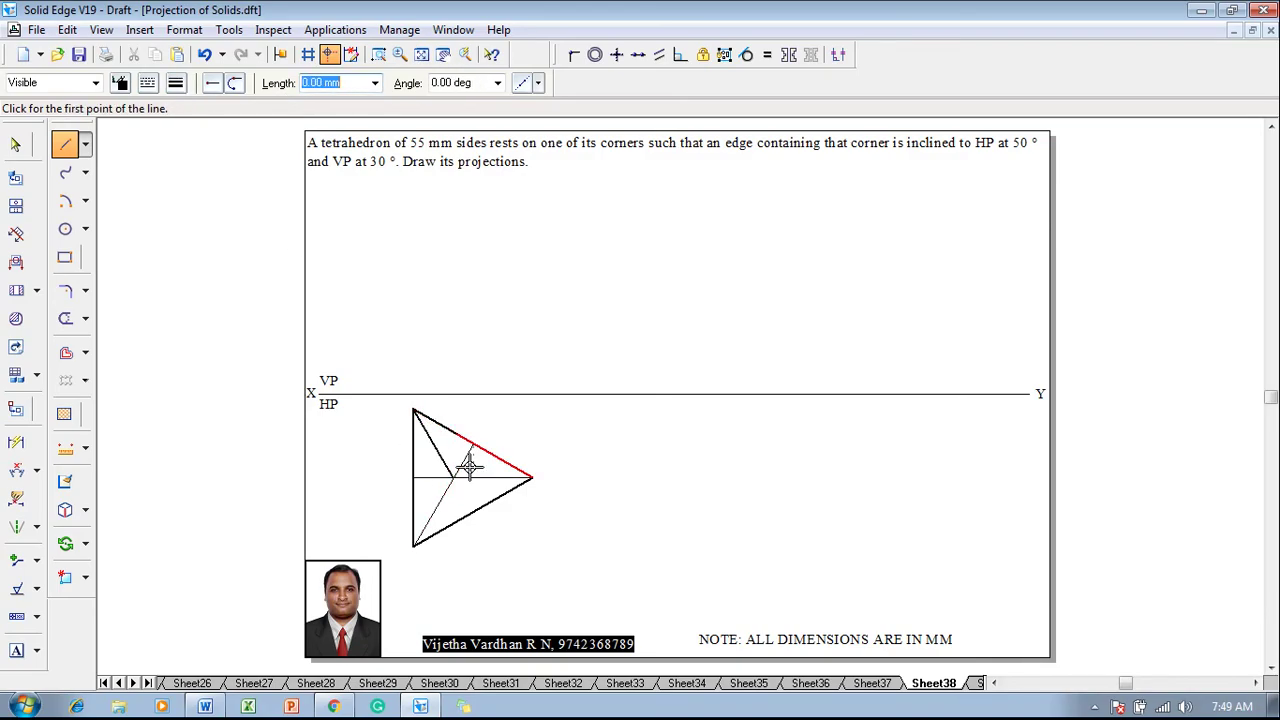
{"action": "left_click", "coordinate": [414, 545]}
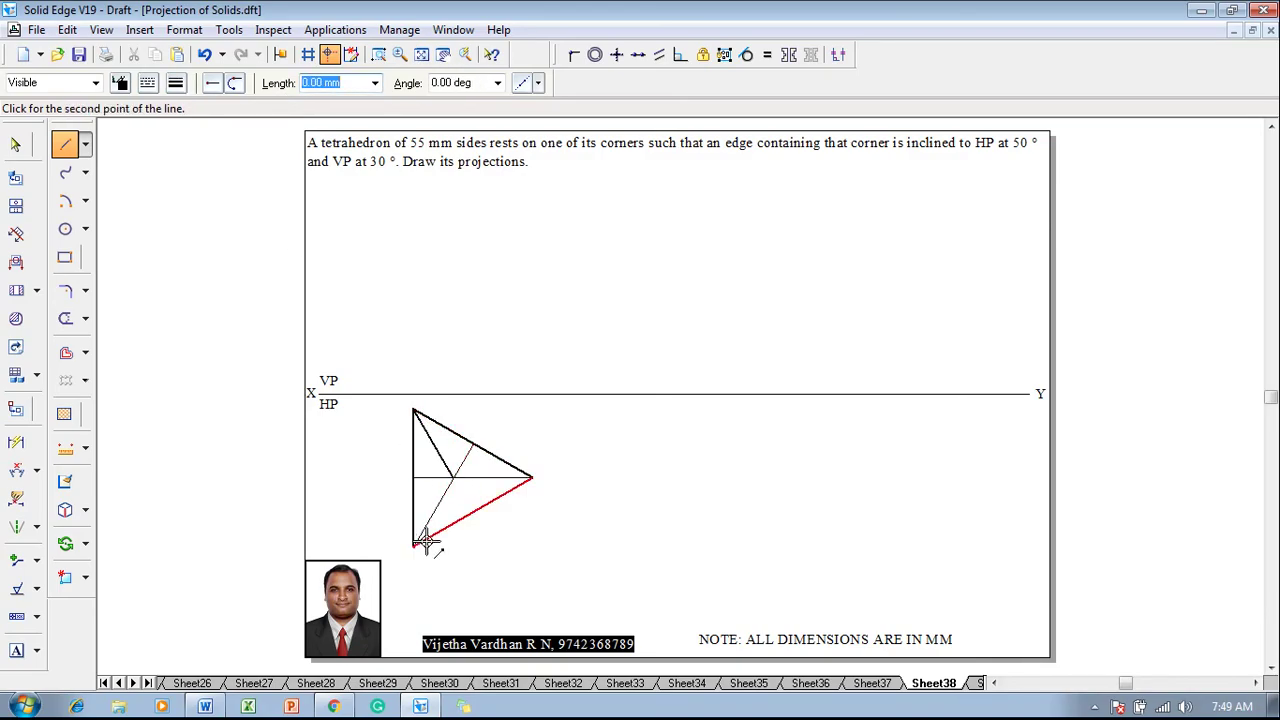
{"action": "left_click", "coordinate": [453, 478]}
{"action": "left_click", "coordinate": [533, 478]}
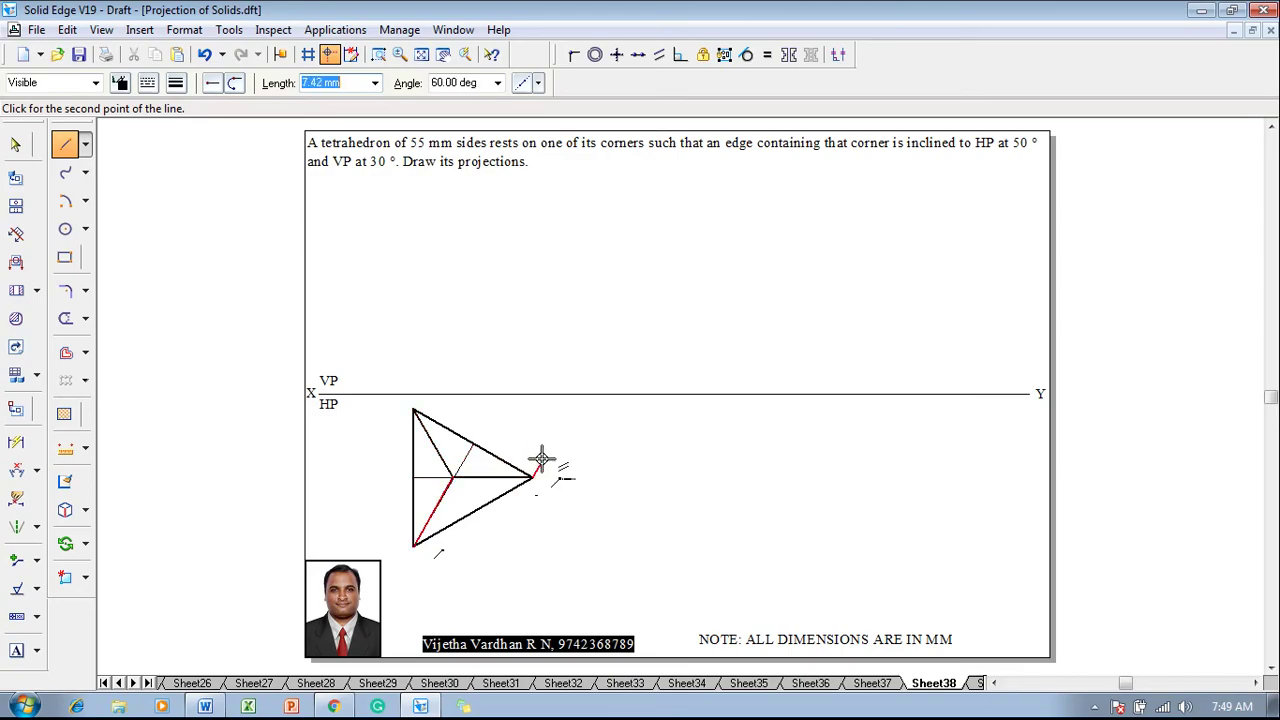
{"action": "right_click", "coordinate": [545, 451]}
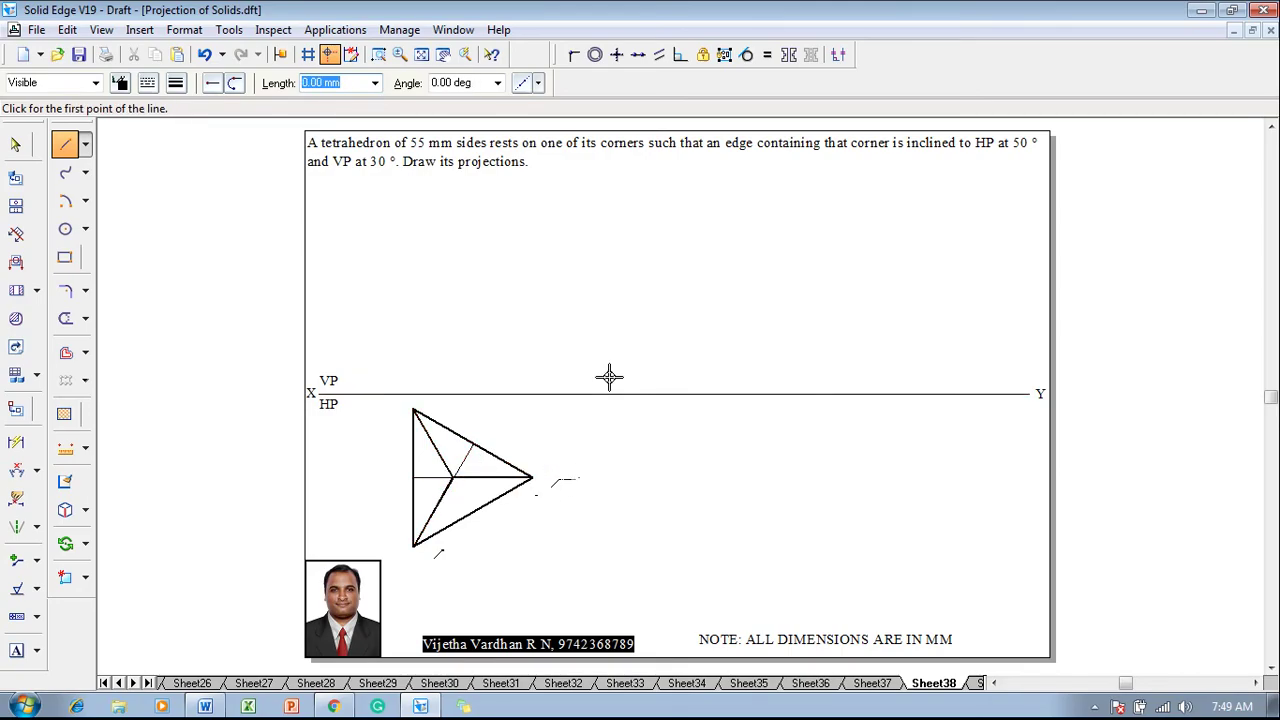
Step: Dimension the triangle's vertical side as 55 on its left
{"action": "left_click", "coordinate": [16, 444]}
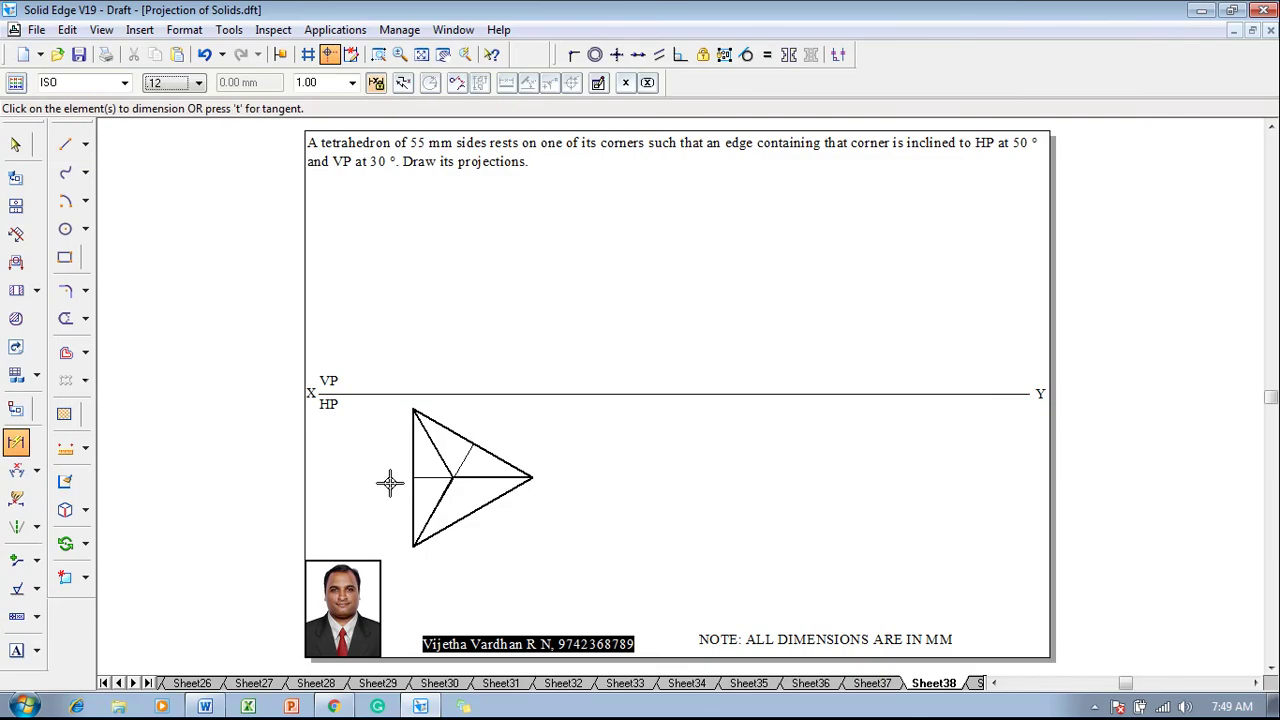
{"action": "left_click", "coordinate": [412, 466]}
{"action": "left_click", "coordinate": [380, 463]}
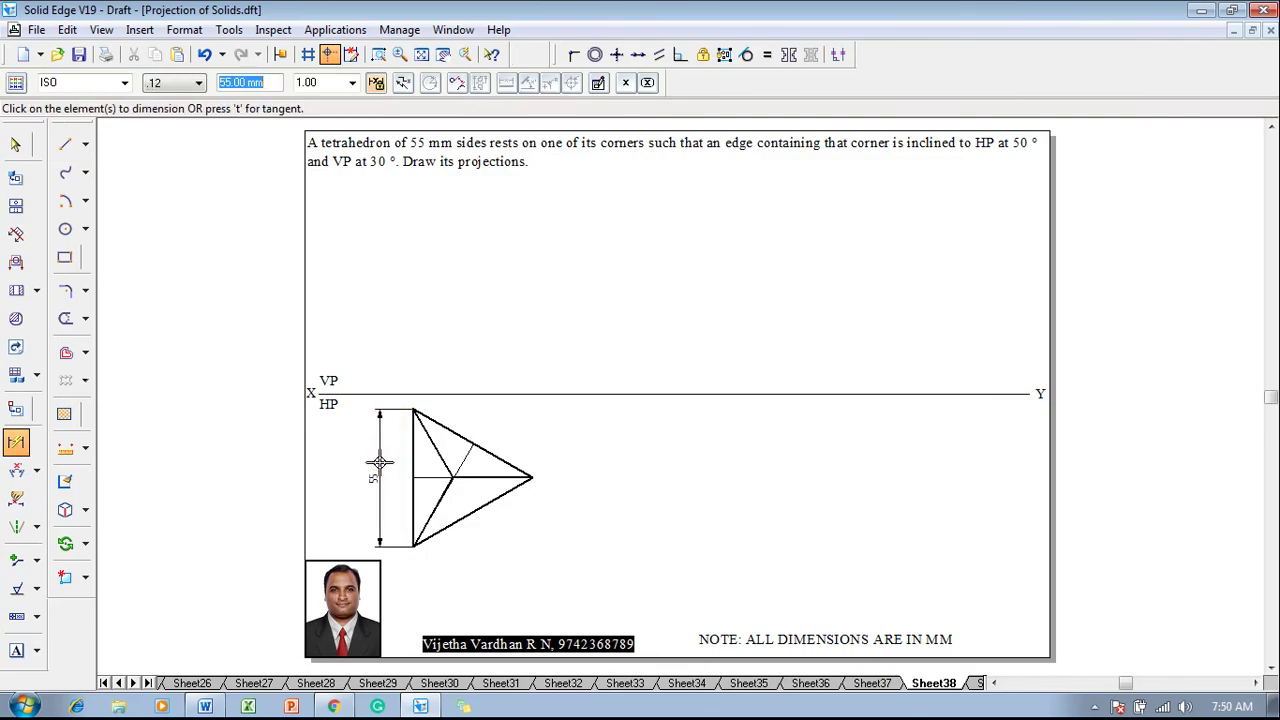
{"action": "left_click", "coordinate": [64, 145]}
{"action": "left_click", "coordinate": [176, 83]}
Step: Project the top corner, centre and right corner straight up to the XY line
{"action": "left_click", "coordinate": [222, 156]}
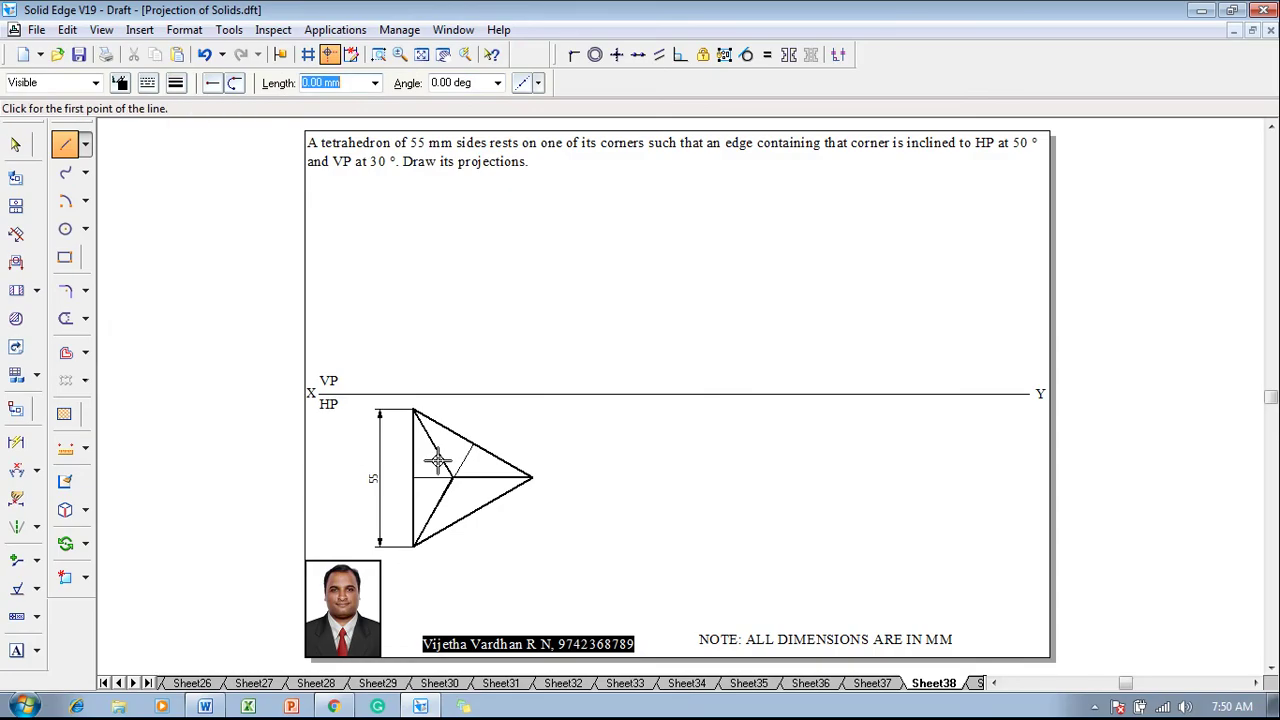
{"action": "left_click", "coordinate": [413, 409]}
{"action": "left_click", "coordinate": [414, 394]}
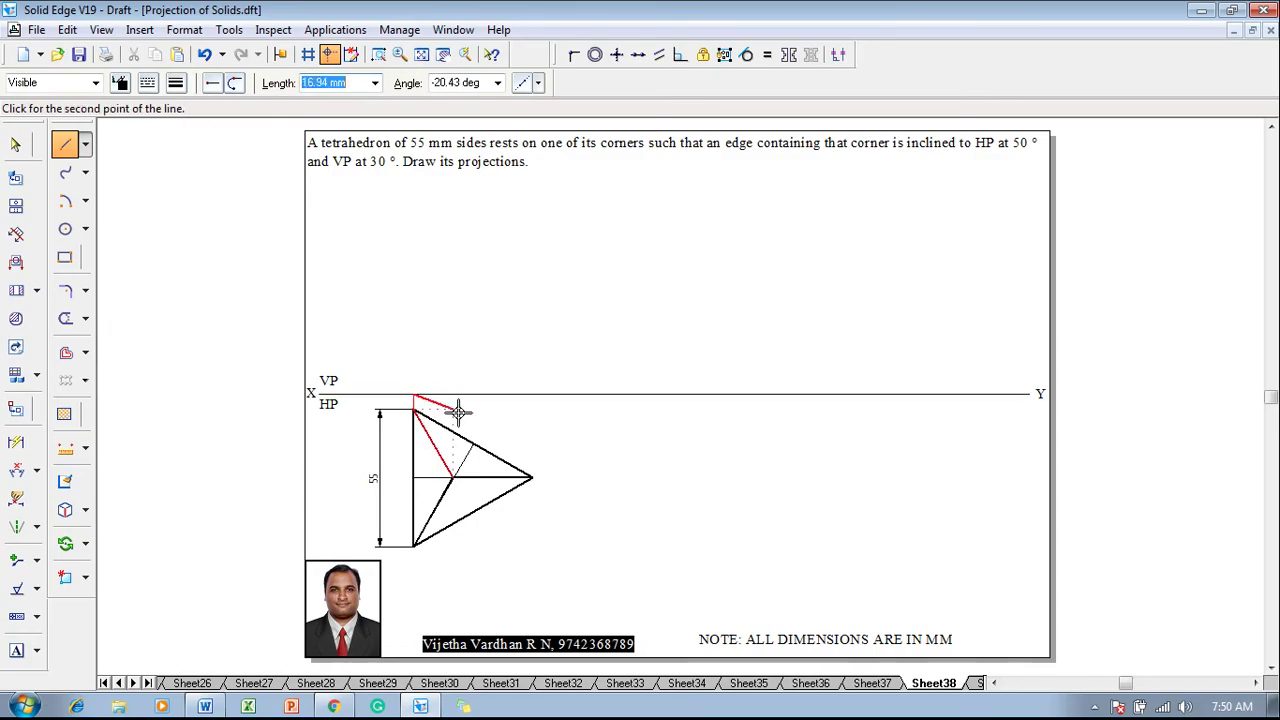
{"action": "right_click", "coordinate": [457, 410]}
{"action": "left_click", "coordinate": [451, 478]}
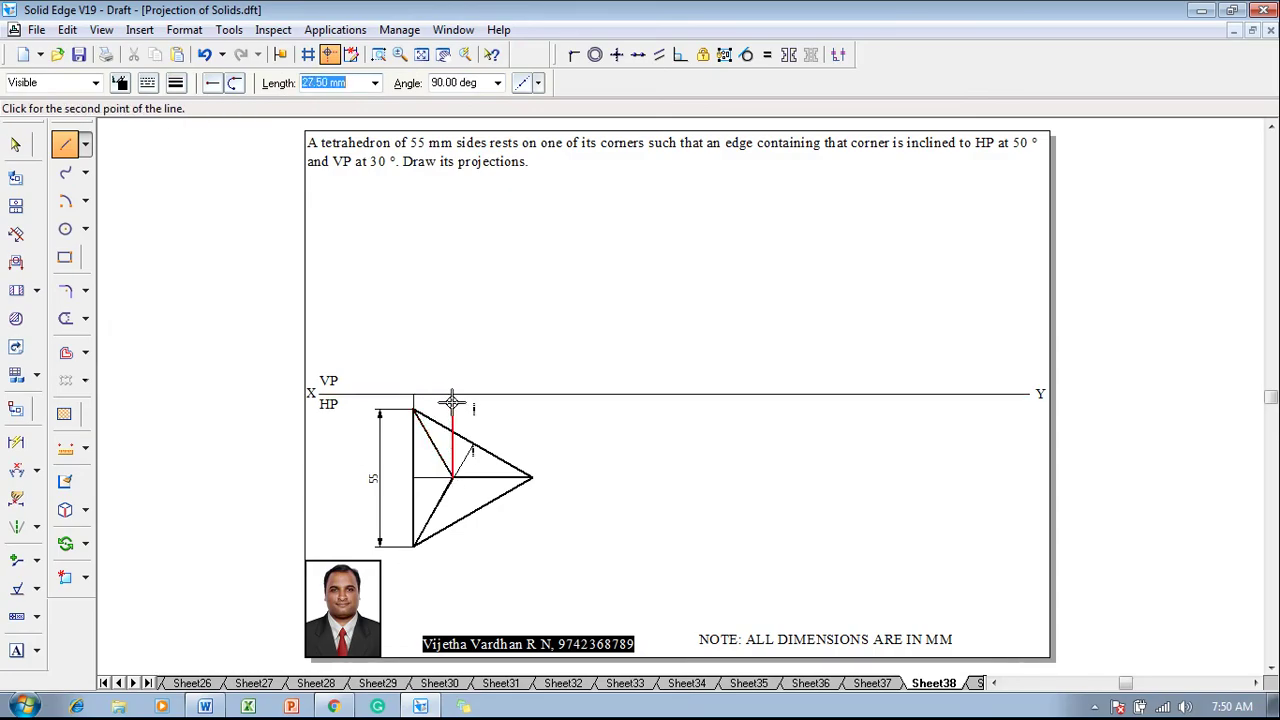
{"action": "left_click", "coordinate": [452, 394]}
{"action": "right_click", "coordinate": [480, 409]}
{"action": "left_click", "coordinate": [533, 478]}
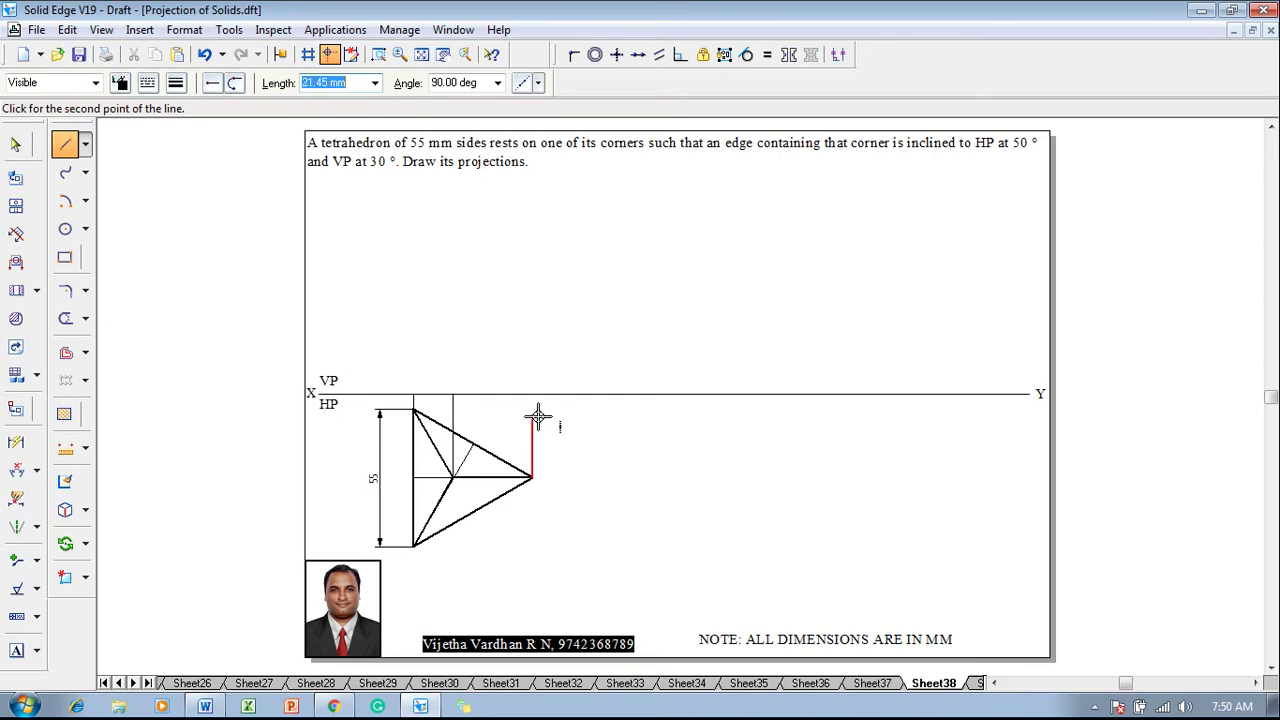
{"action": "left_click", "coordinate": [533, 394]}
{"action": "right_click", "coordinate": [520, 365]}
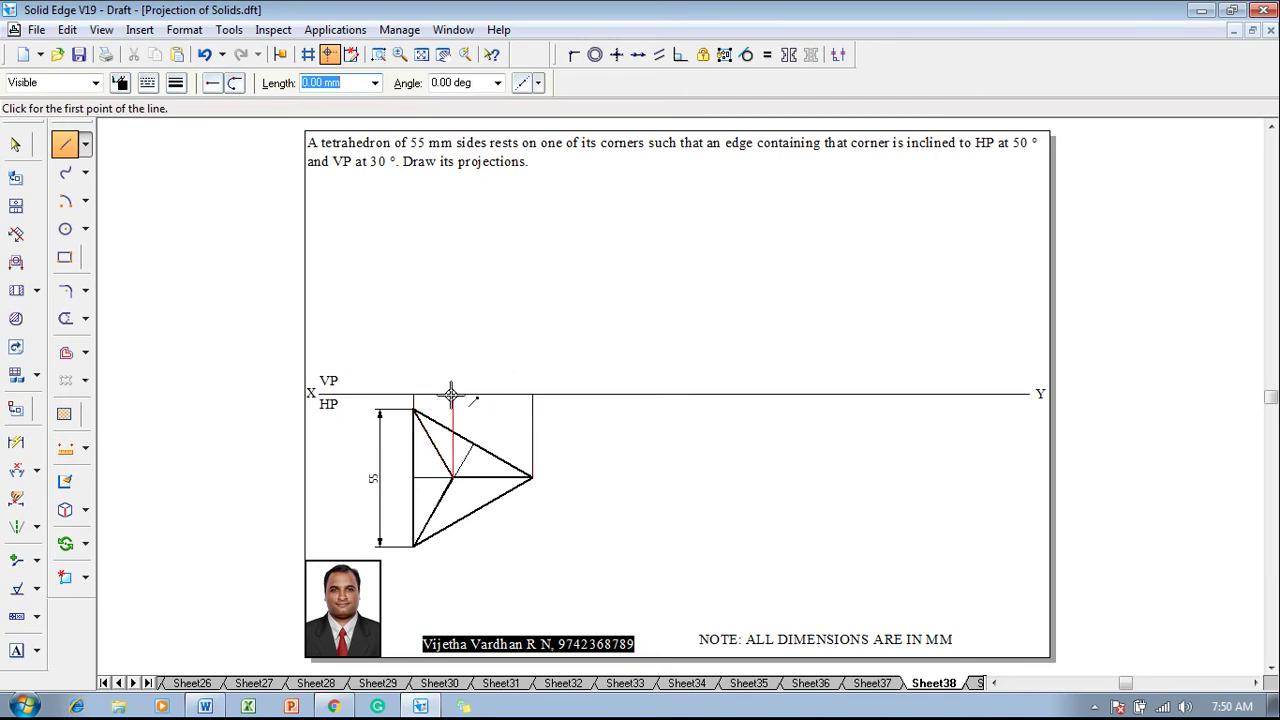
Step: Draw a vertical line up from the centre's point on XY and make it chain-dotted
{"action": "left_click", "coordinate": [452, 394]}
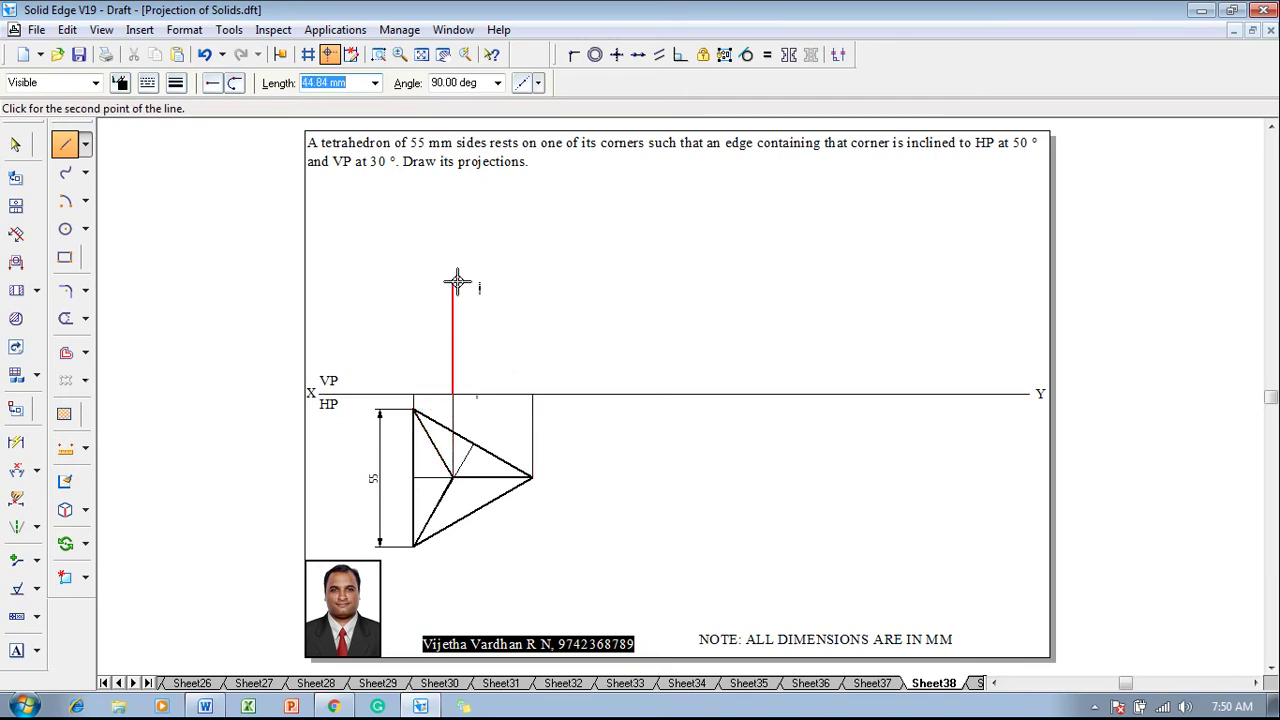
{"action": "left_click", "coordinate": [455, 228]}
{"action": "key", "text": "Escape"}
{"action": "left_click", "coordinate": [452, 278]}
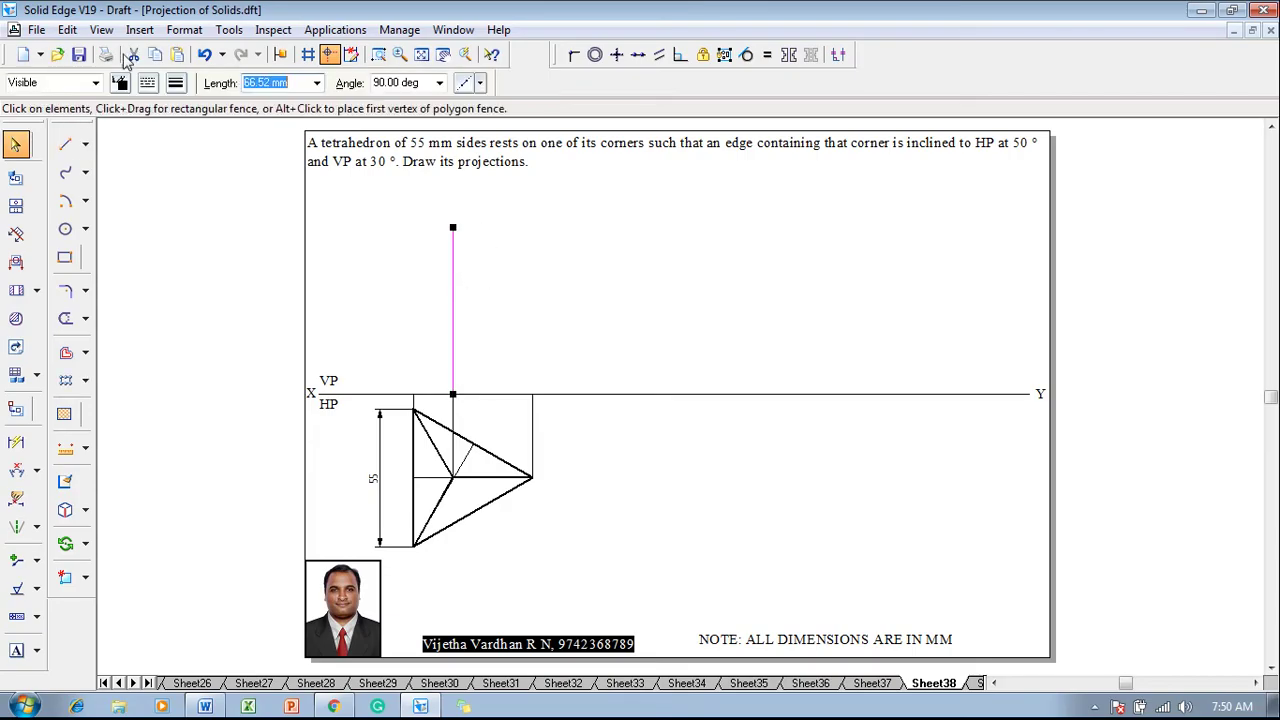
{"action": "left_click", "coordinate": [148, 83]}
{"action": "left_click", "coordinate": [163, 138]}
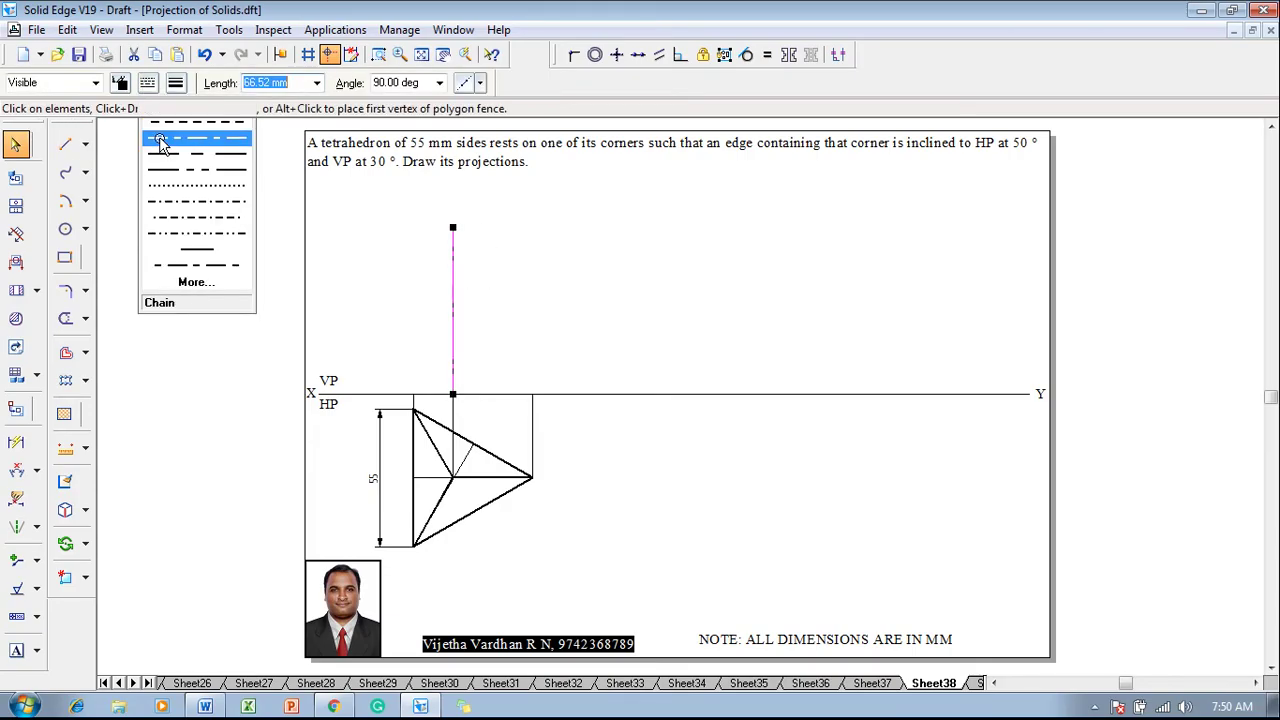
{"action": "left_click", "coordinate": [551, 307]}
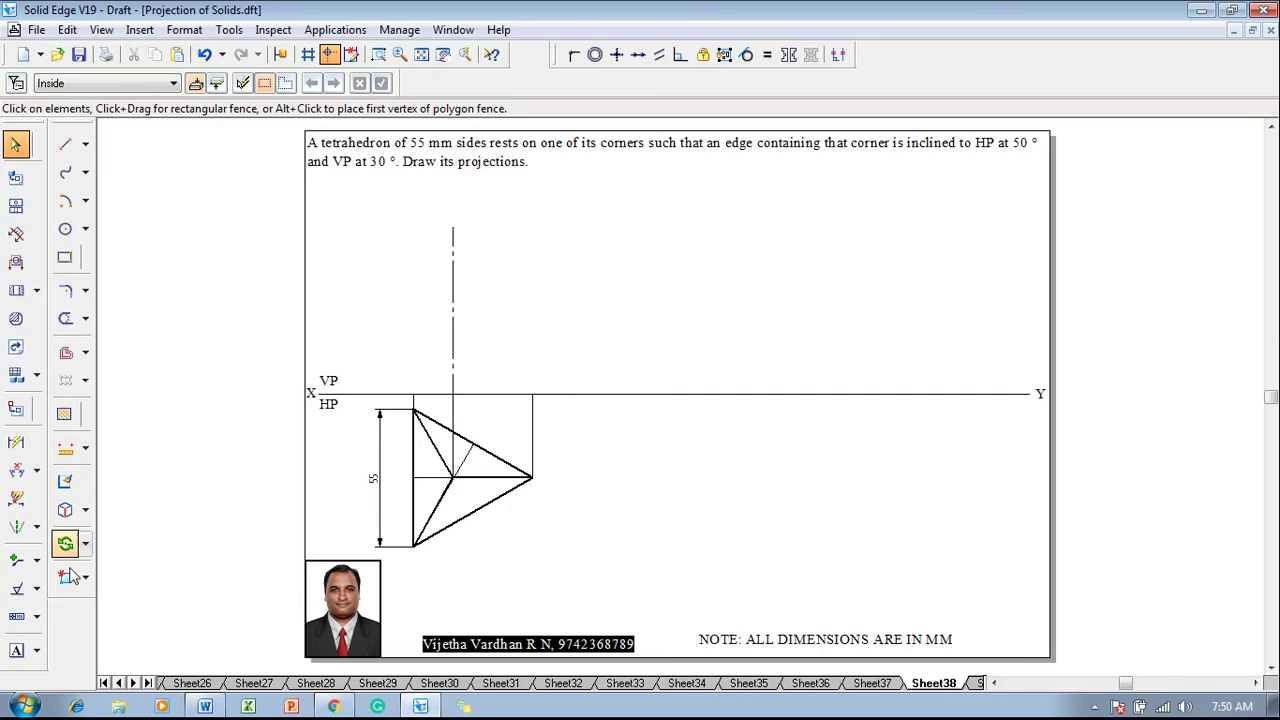
Step: Label the top-view corners a, b, c and add the (o1') label on XY
{"action": "left_click", "coordinate": [15, 655]}
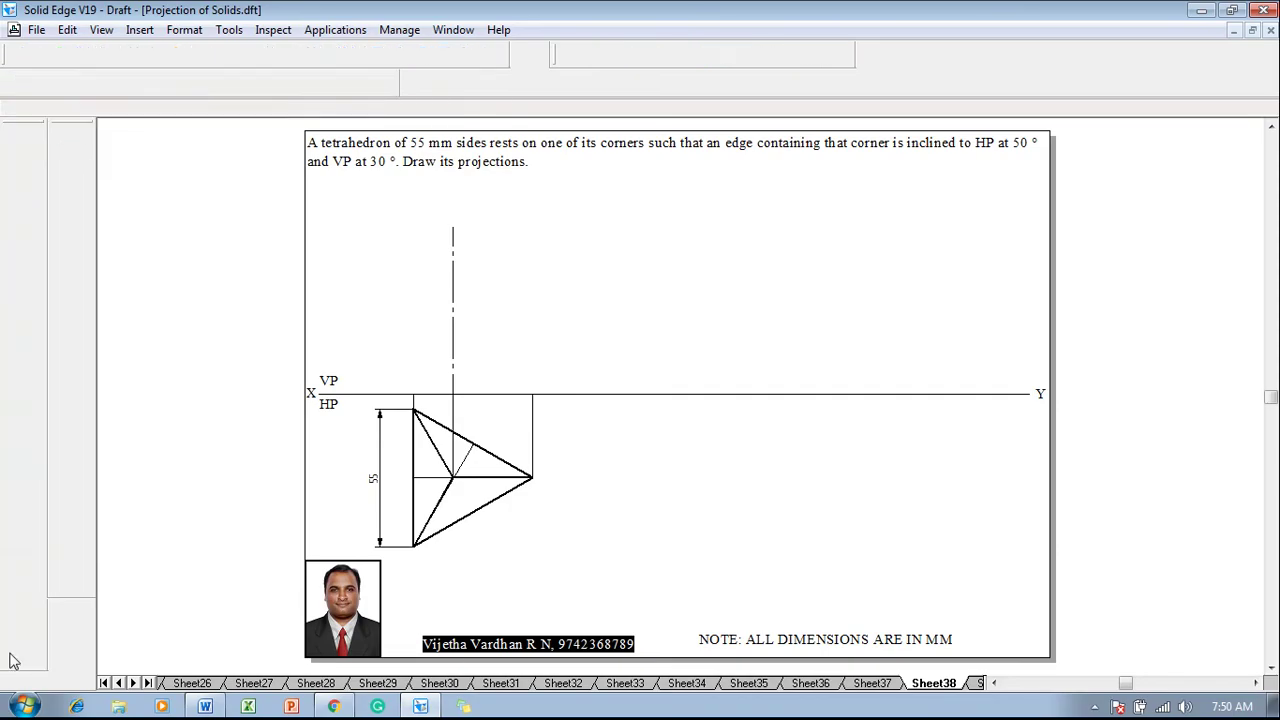
{"action": "left_click", "coordinate": [397, 415]}
{"action": "type", "text": "a"}
{"action": "left_click", "coordinate": [396, 522]}
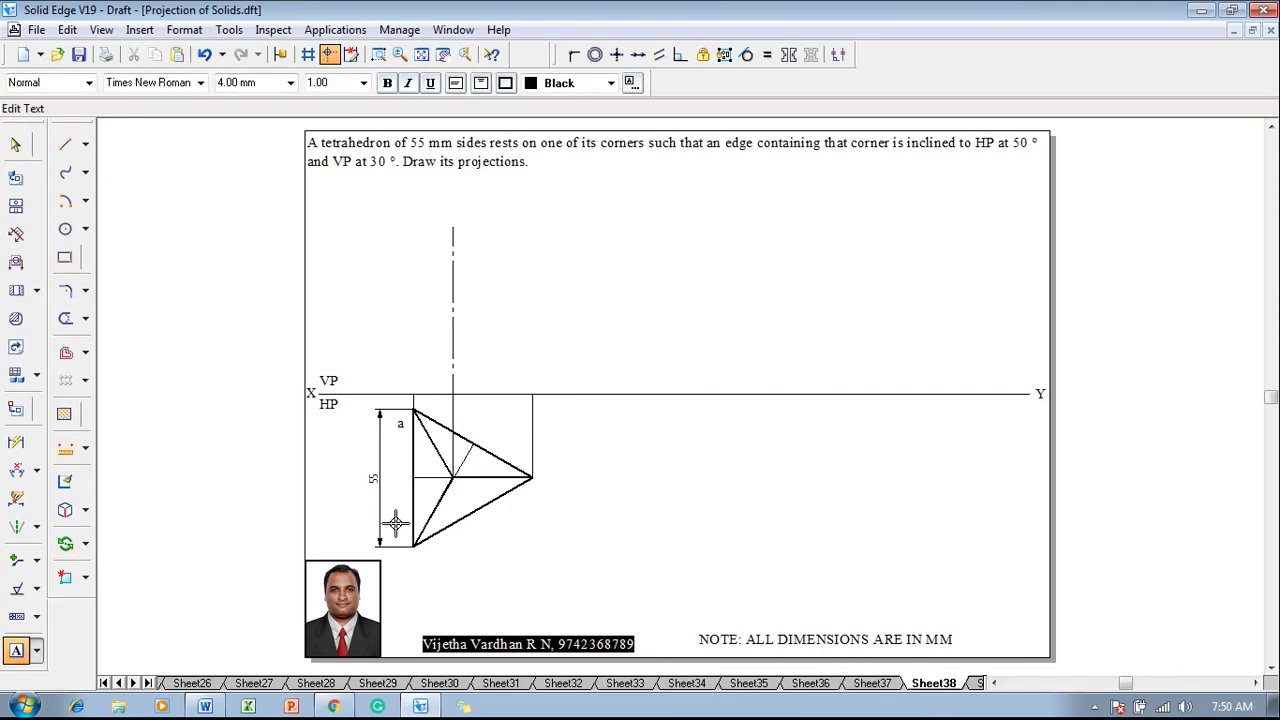
{"action": "type", "text": "b"}
{"action": "left_click", "coordinate": [545, 478]}
{"action": "type", "text": "c"}
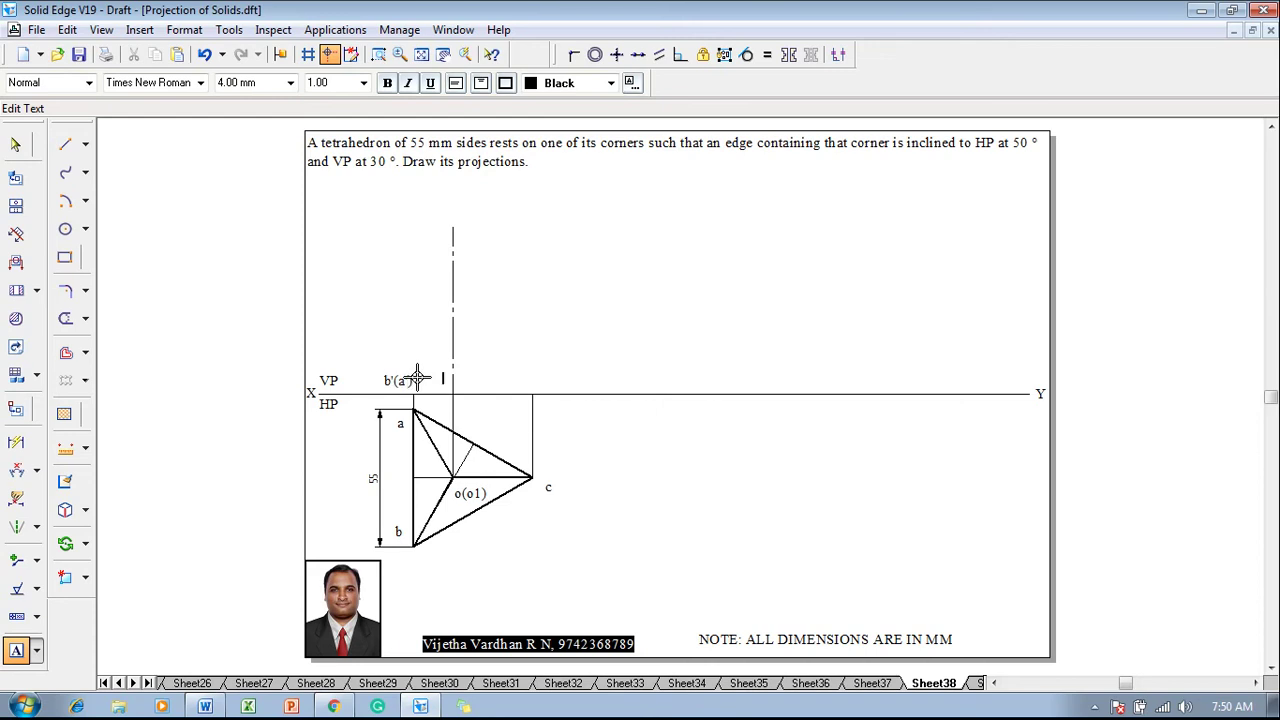
{"action": "type", "text": "(o1'"}
{"action": "key", "text": "Escape"}
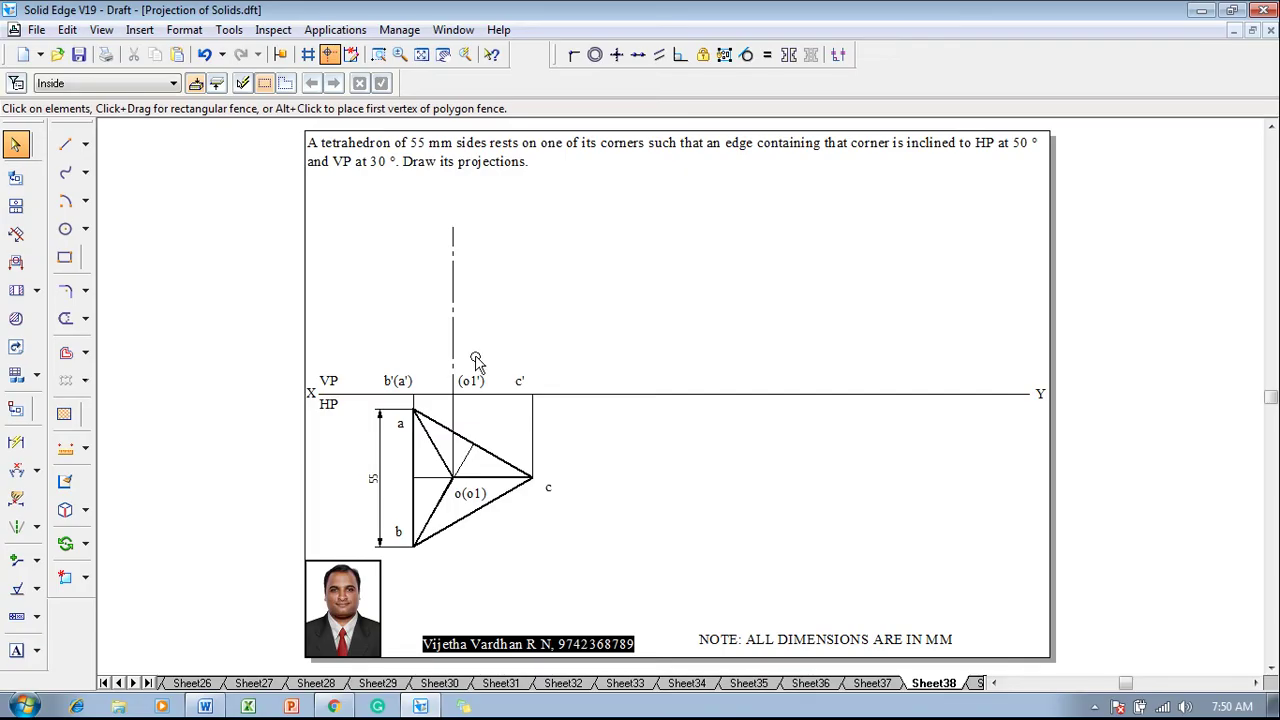
{"action": "left_click", "coordinate": [454, 262]}
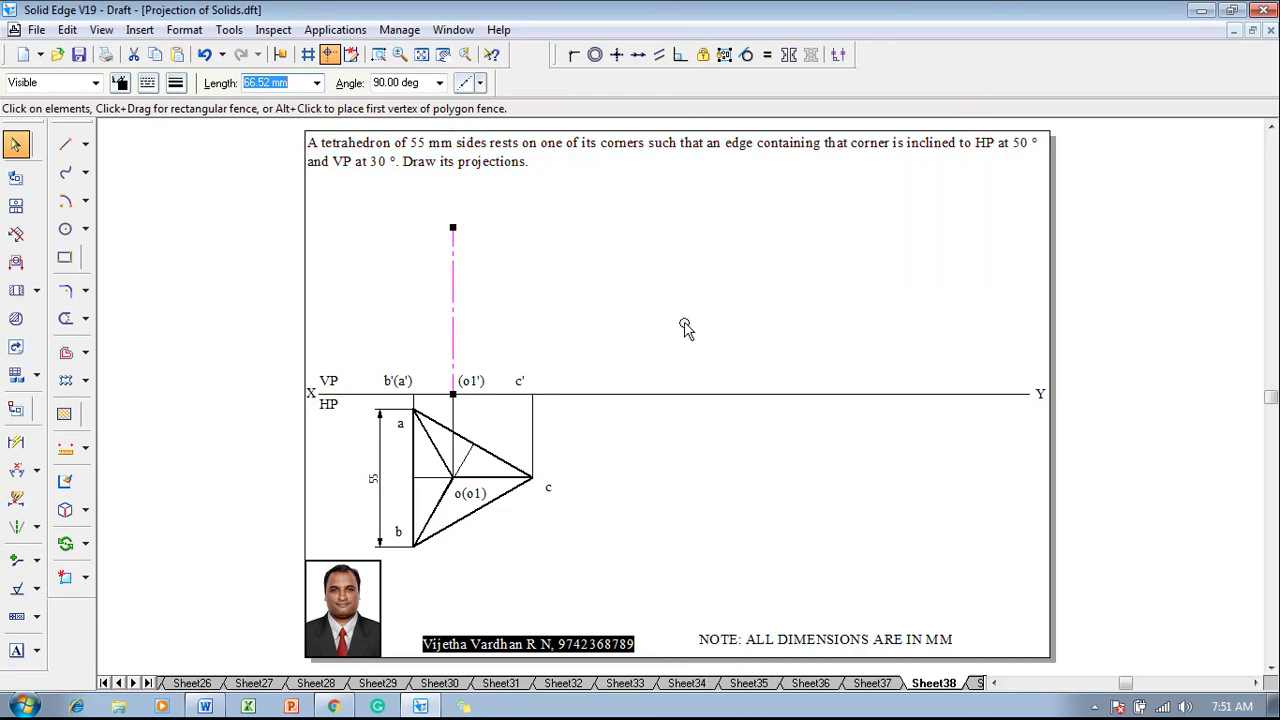
Step: Draw an arc of radius 55 centred at c' across the vertical centre line
{"action": "left_click", "coordinate": [65, 200]}
{"action": "left_click", "coordinate": [178, 84]}
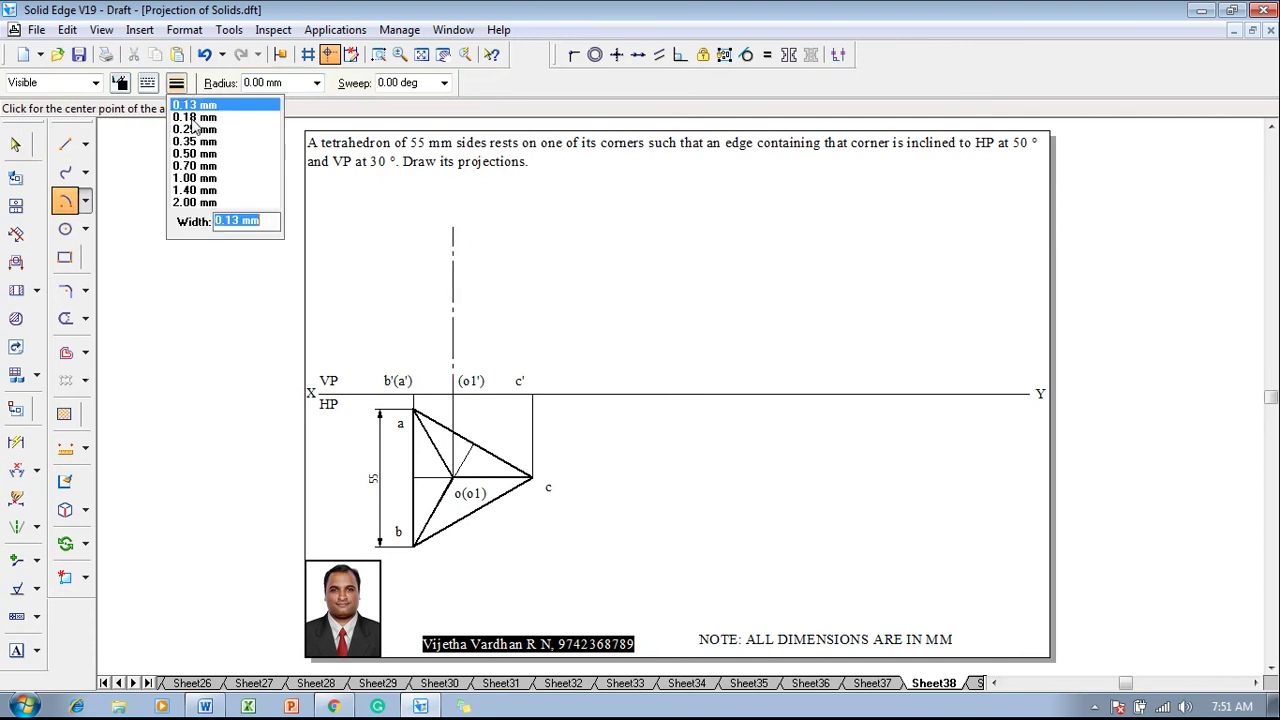
{"action": "left_click", "coordinate": [196, 117]}
{"action": "left_click", "coordinate": [148, 84]}
{"action": "left_click", "coordinate": [157, 105]}
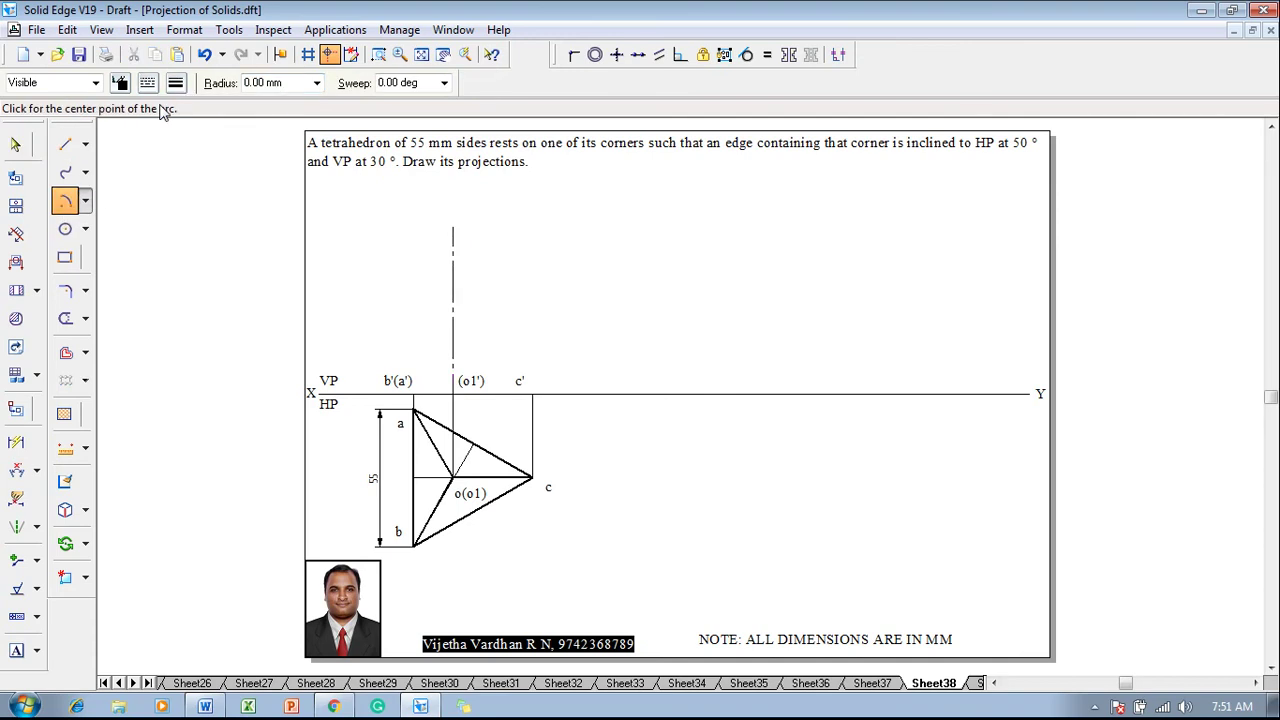
{"action": "left_click", "coordinate": [532, 395]}
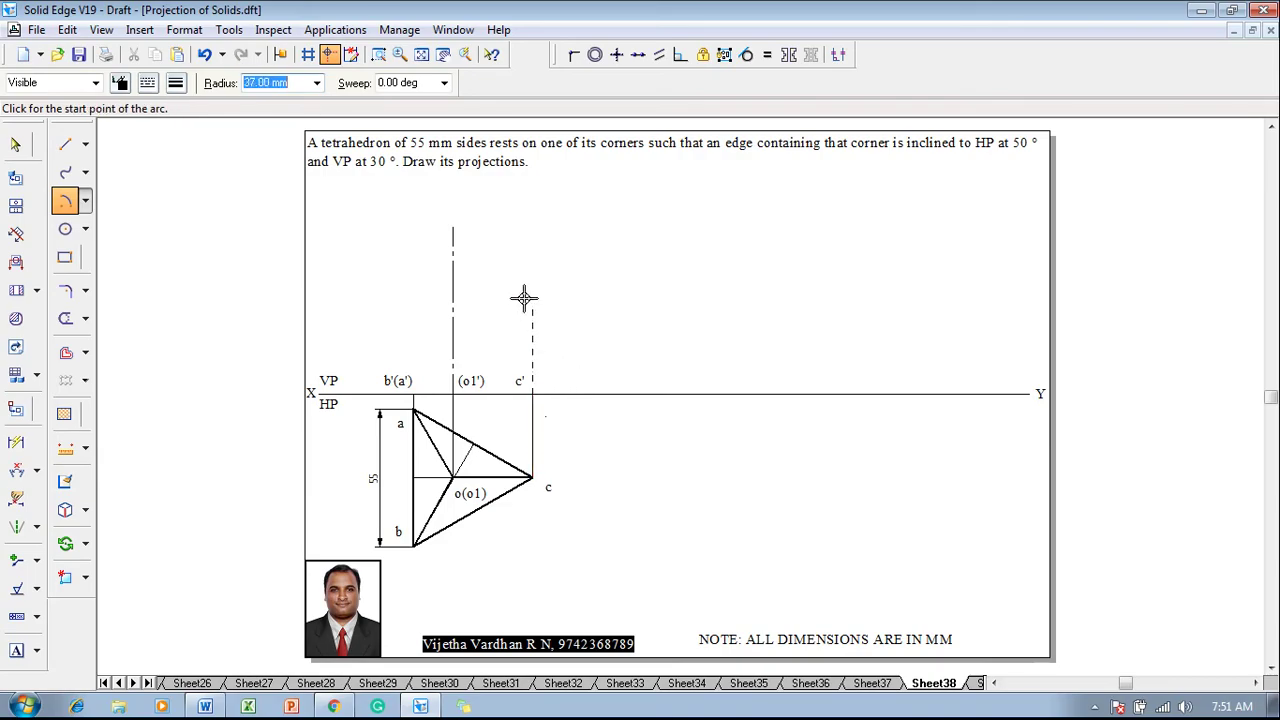
{"action": "type", "text": "5"}
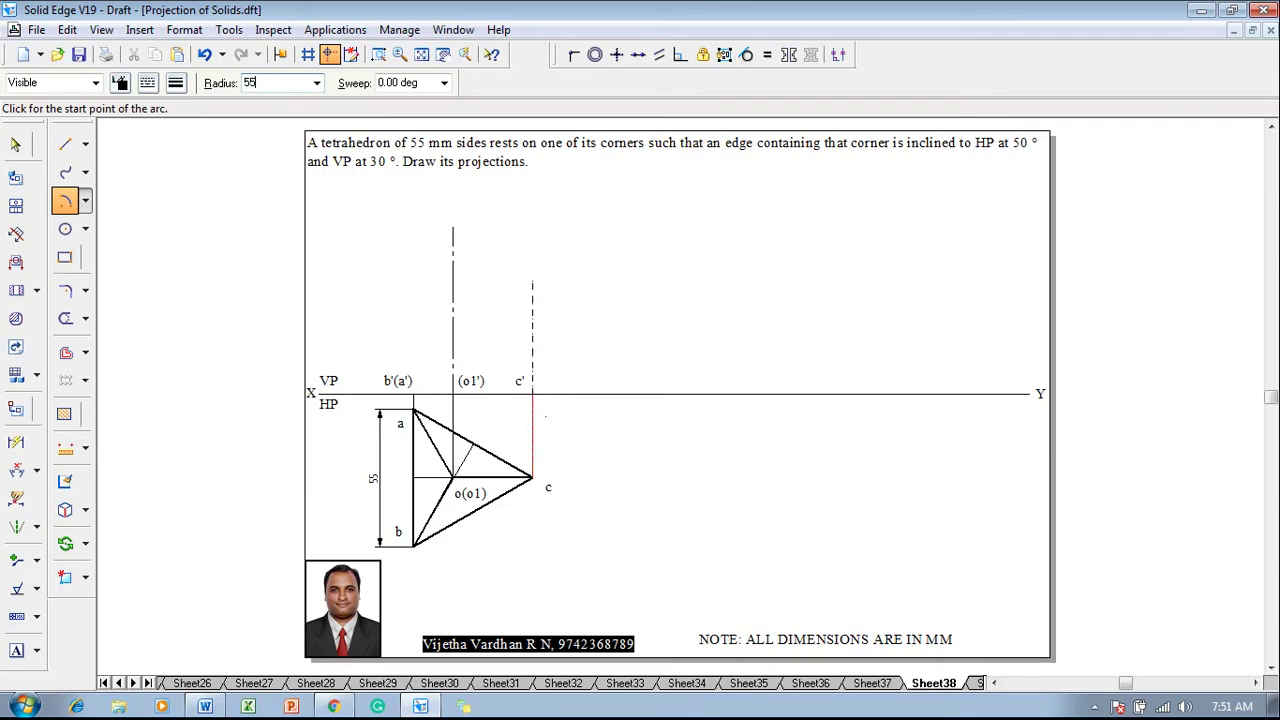
{"action": "type", "text": "5"}
{"action": "key", "text": "Tab"}
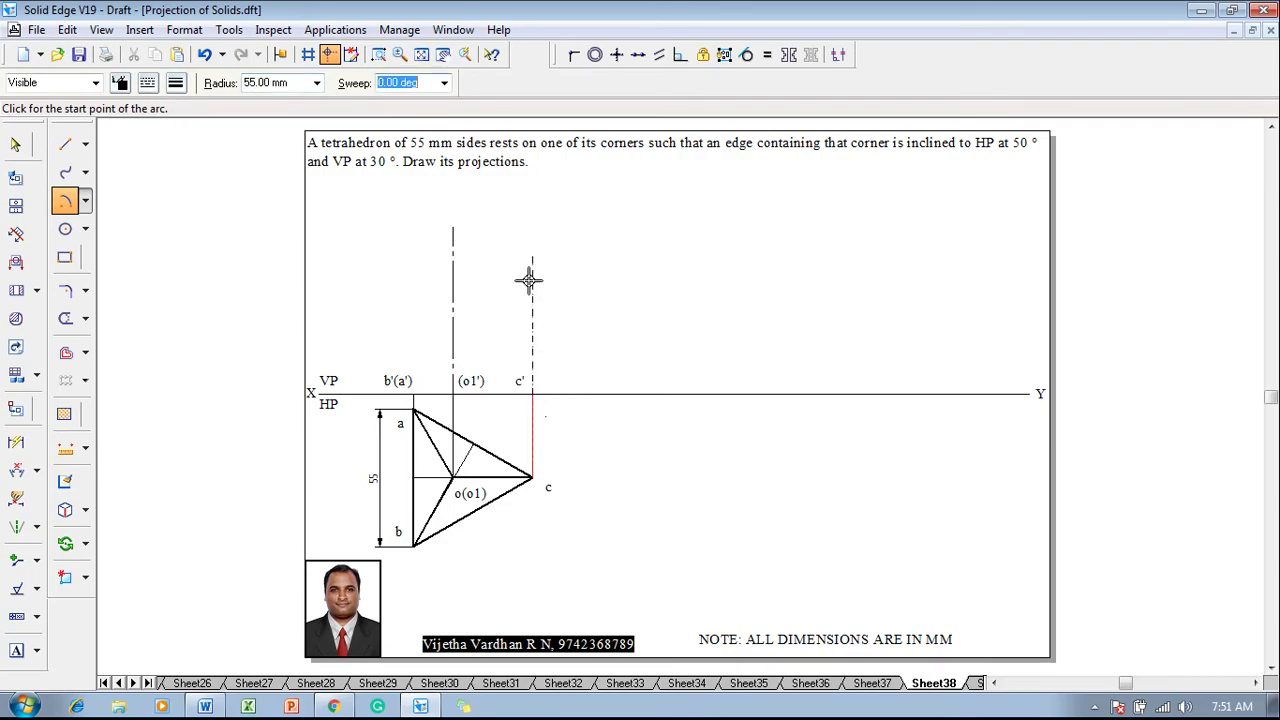
{"action": "left_click", "coordinate": [455, 288]}
{"action": "left_click", "coordinate": [472, 277]}
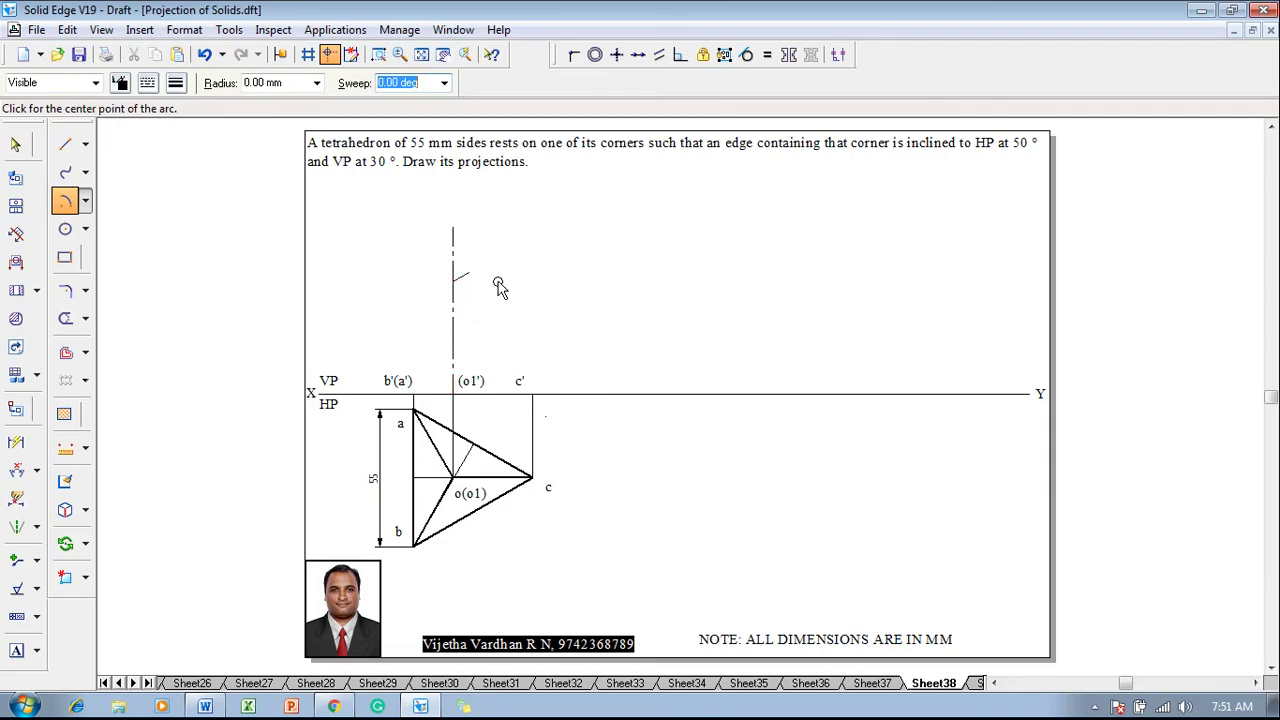
{"action": "key", "text": "Escape"}
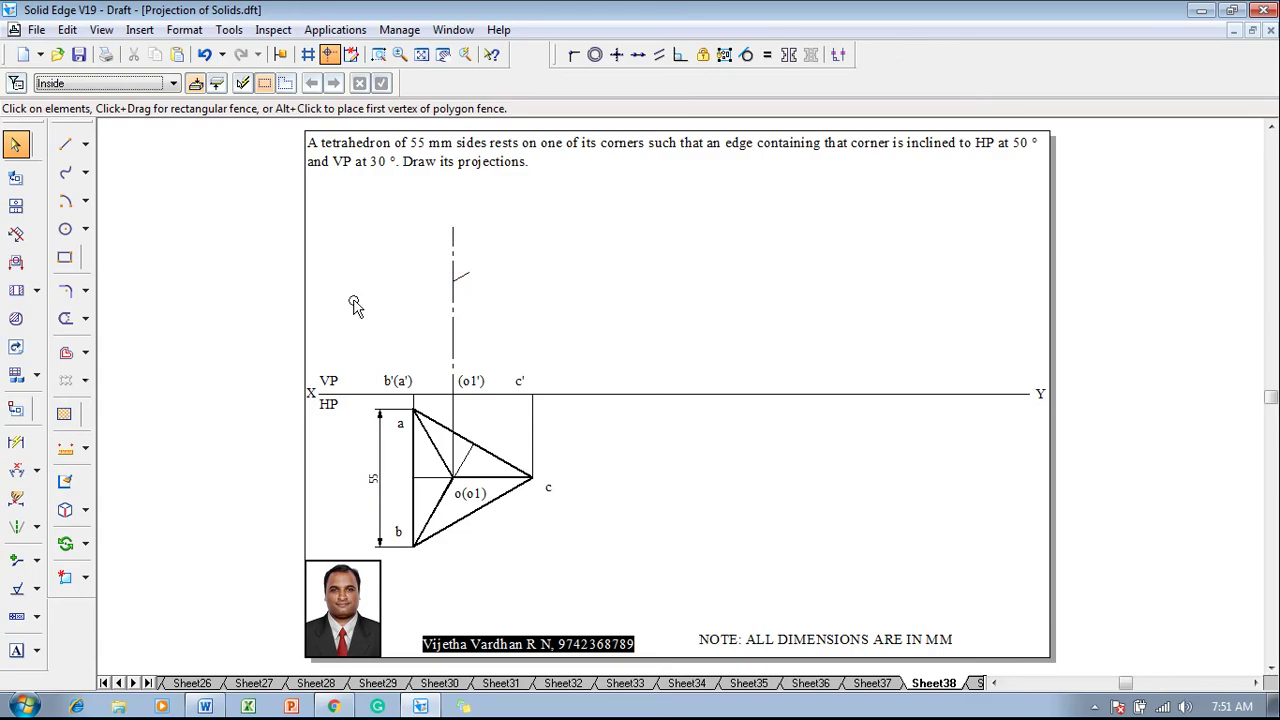
{"action": "left_click", "coordinate": [16, 442]}
Step: Place an R55 radius dimension on the arc, discarding stray horizontal and angle dimensions
{"action": "left_click", "coordinate": [465, 280]}
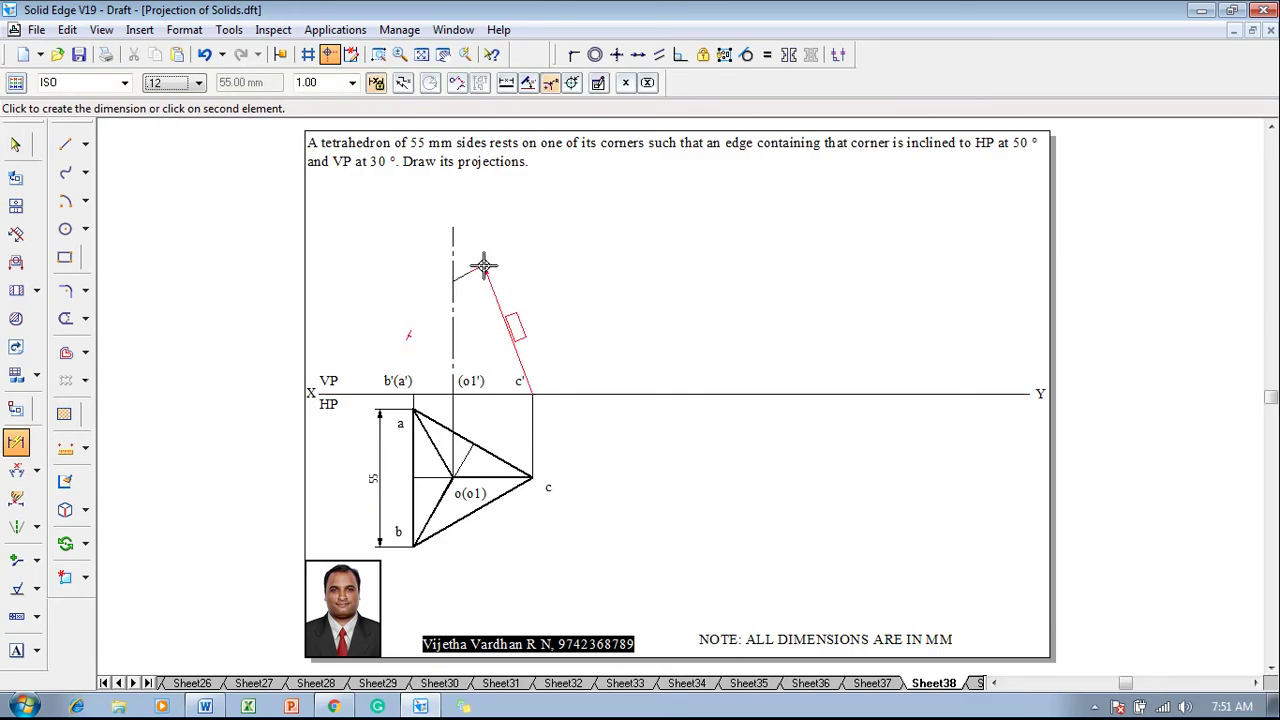
{"action": "left_click", "coordinate": [483, 266]}
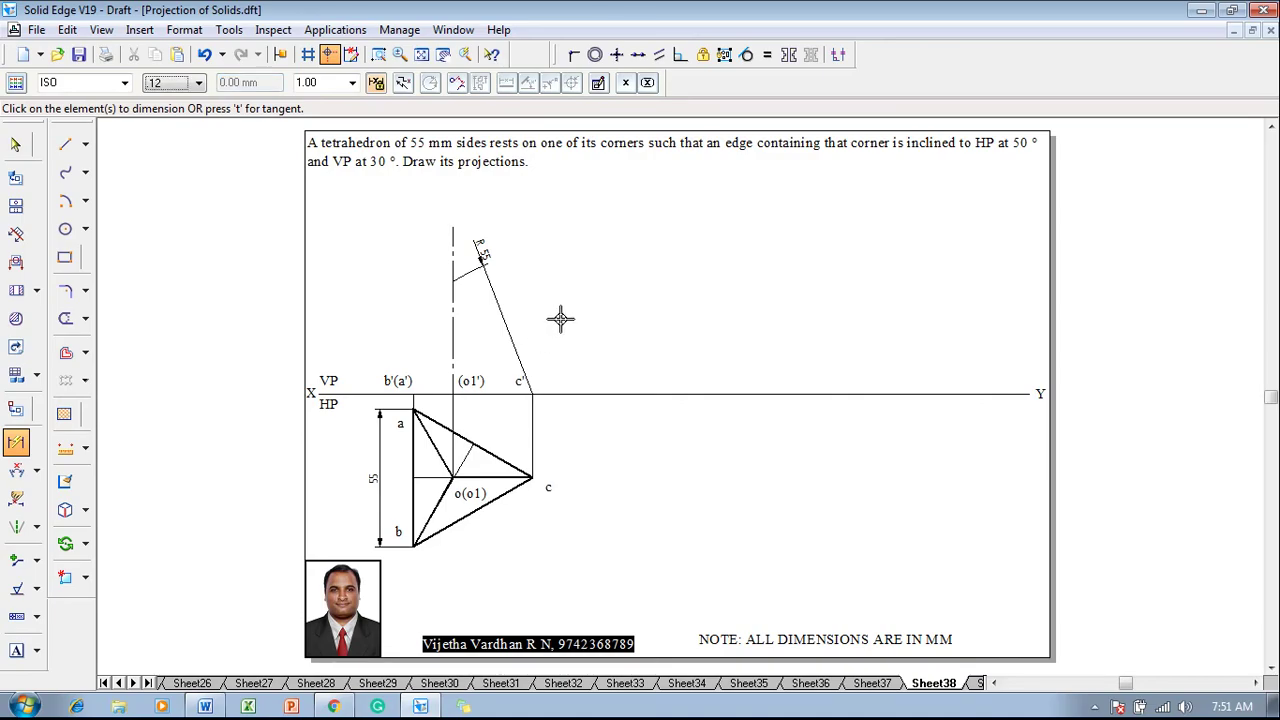
{"action": "left_click", "coordinate": [456, 280]}
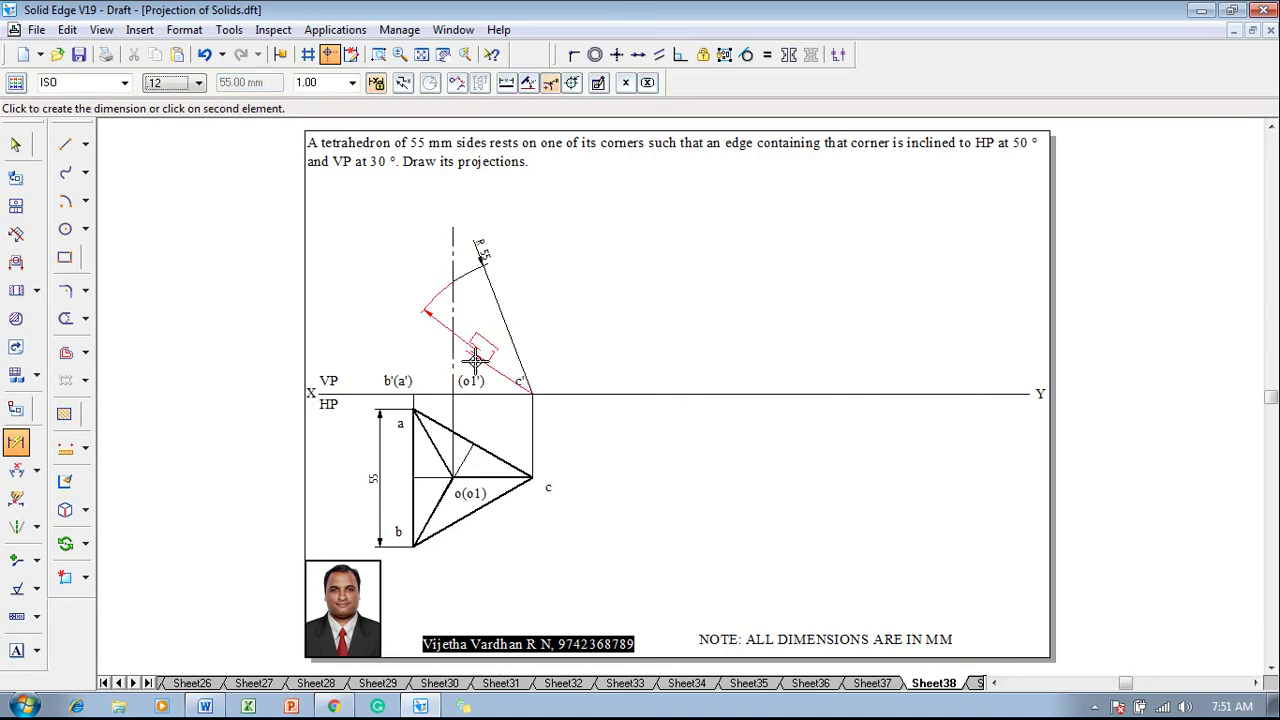
{"action": "left_click", "coordinate": [460, 393]}
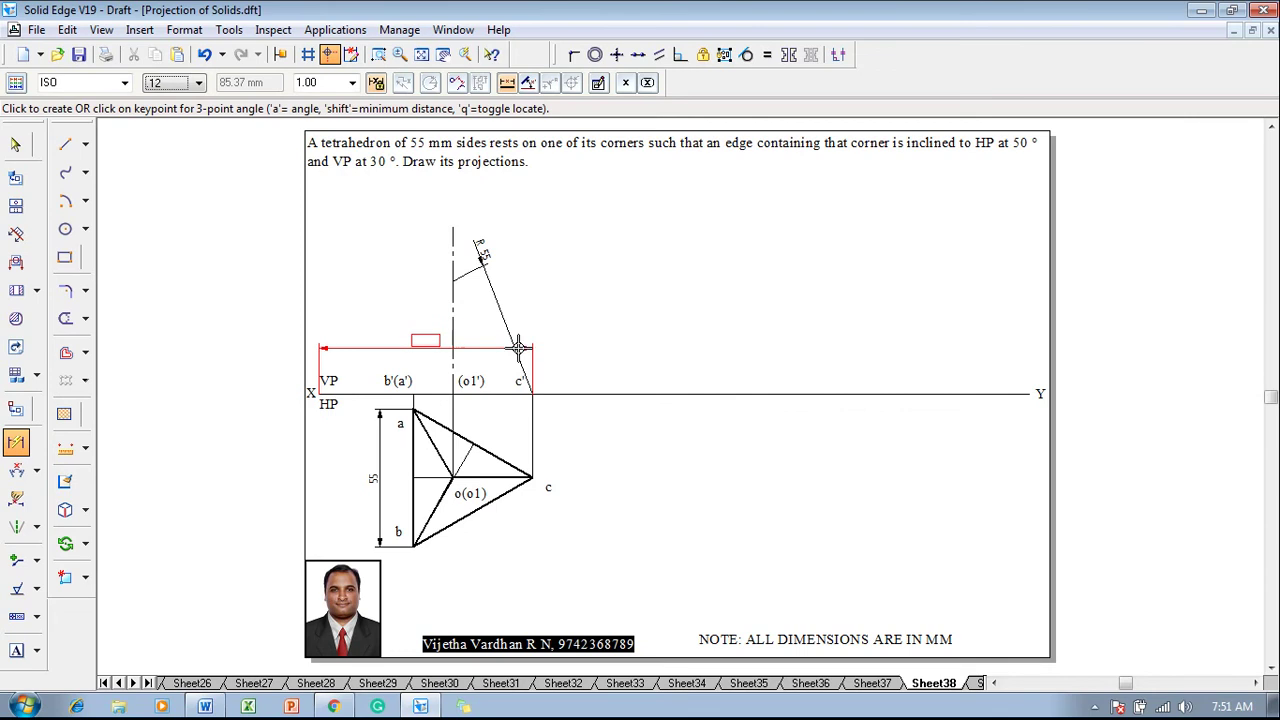
{"action": "right_click", "coordinate": [478, 366]}
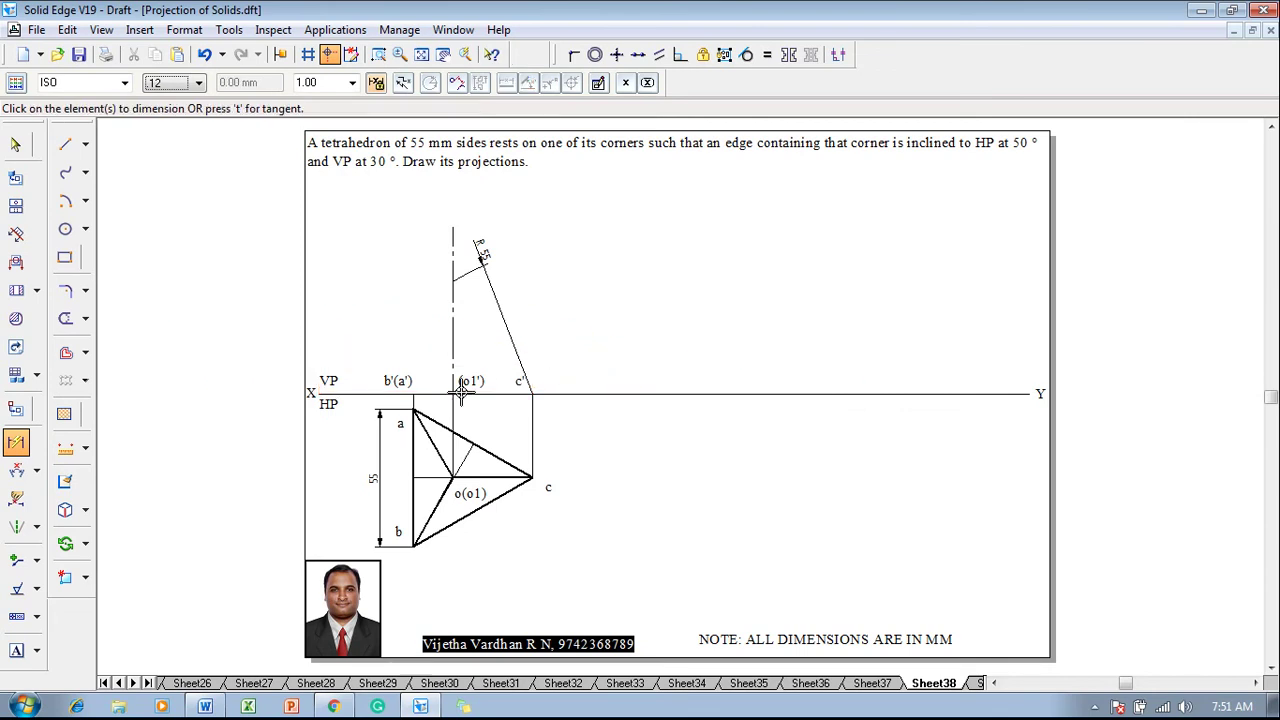
{"action": "left_click", "coordinate": [453, 277]}
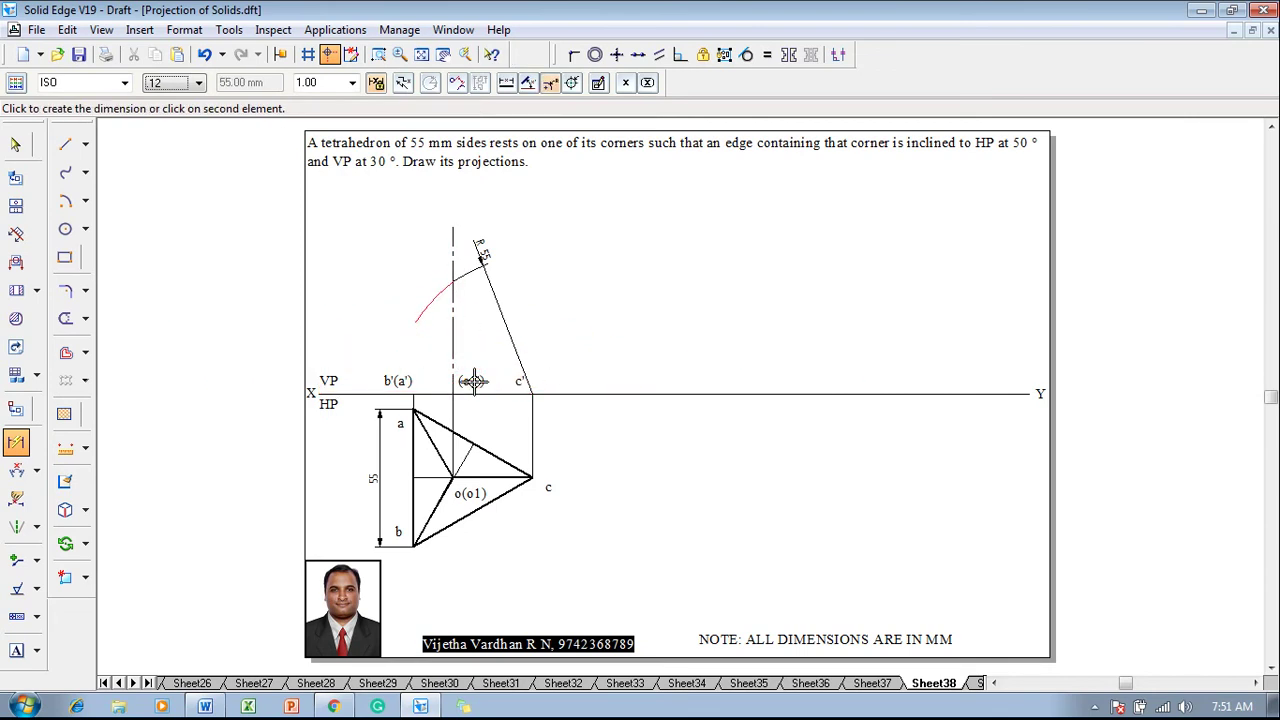
{"action": "right_click", "coordinate": [552, 374]}
Step: Measure the apex height above XY (44.91) with Distance Between, then undo it
{"action": "left_click", "coordinate": [35, 476]}
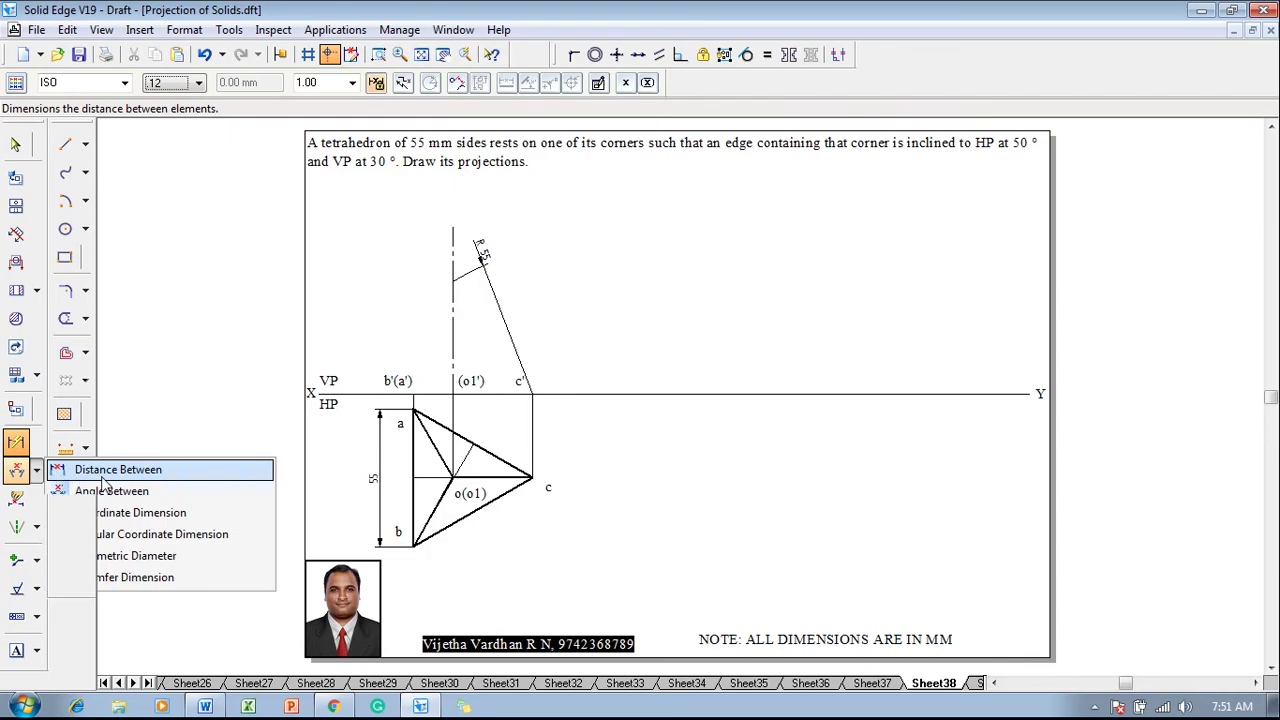
{"action": "left_click", "coordinate": [100, 464]}
{"action": "left_click", "coordinate": [452, 280]}
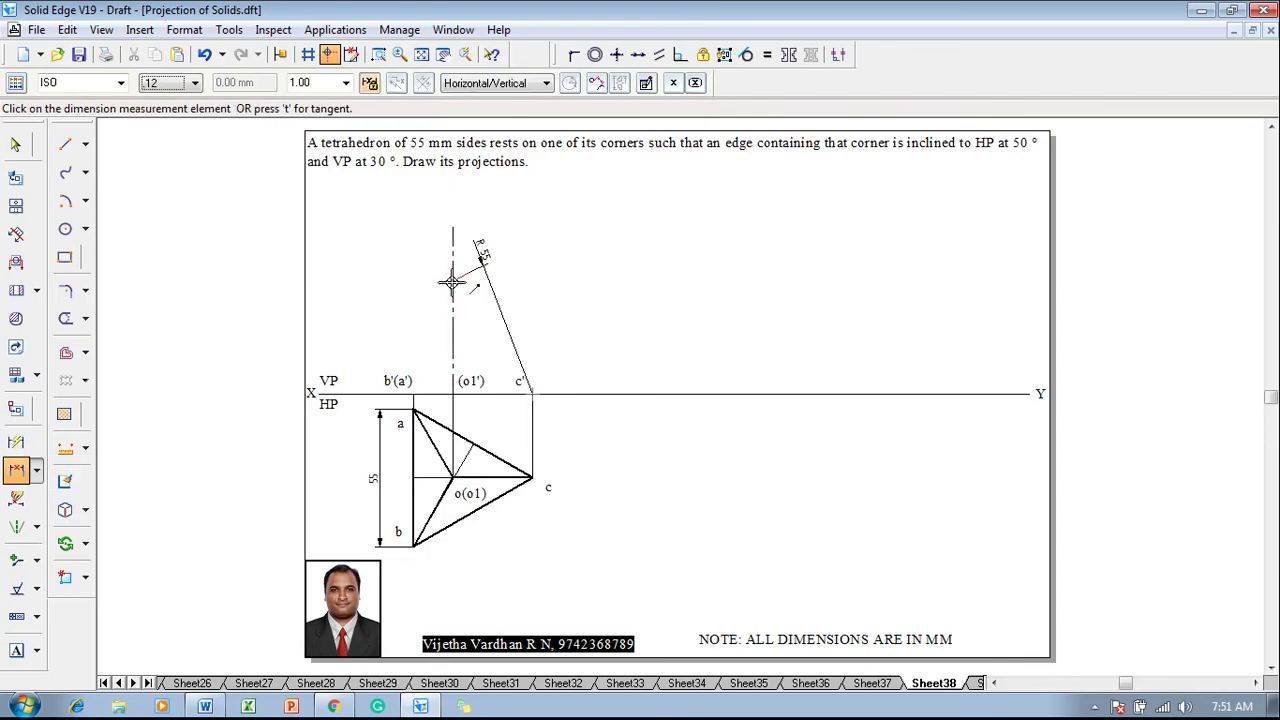
{"action": "left_click", "coordinate": [484, 394]}
{"action": "left_click", "coordinate": [362, 355]}
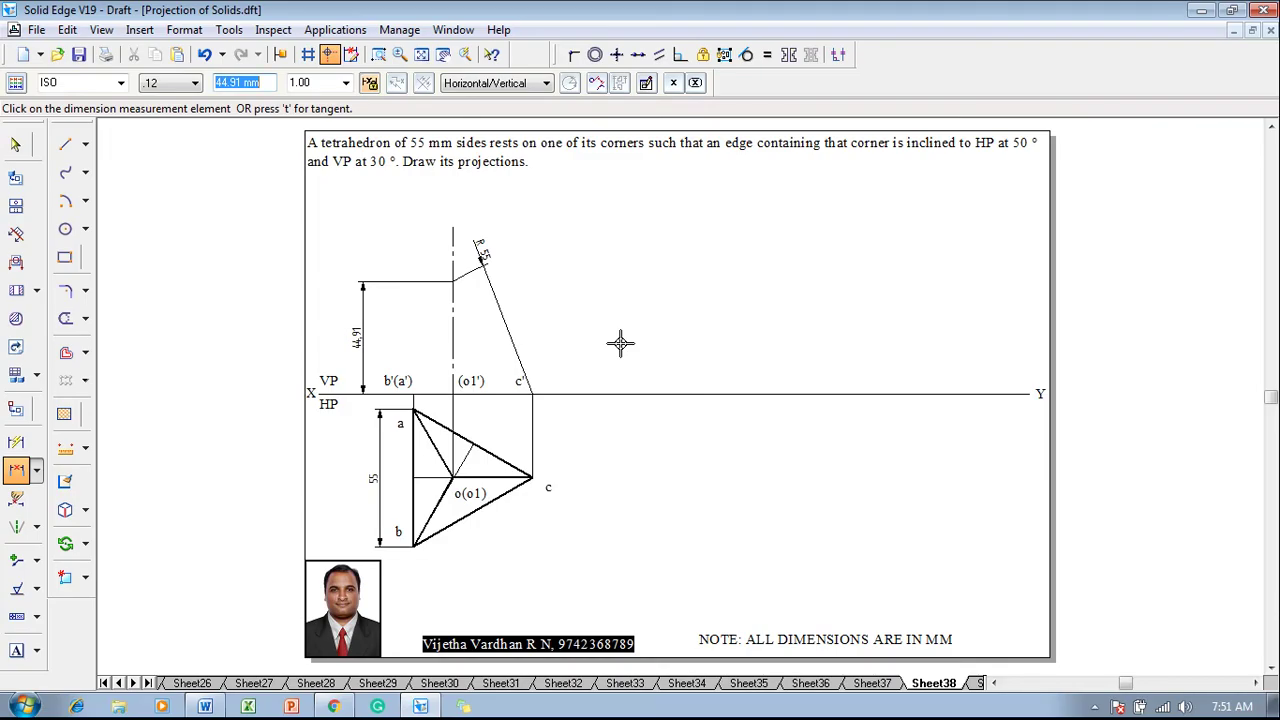
{"action": "key", "text": "Escape"}
{"action": "key", "text": "ctrl+z"}
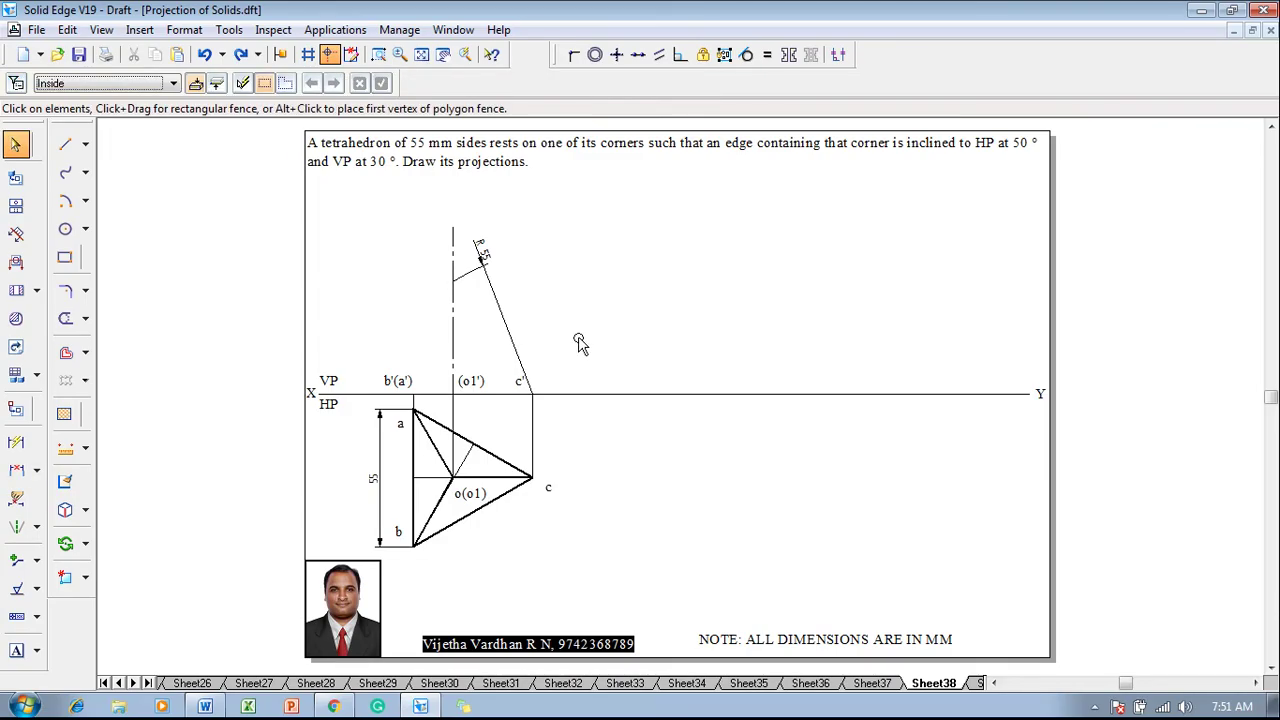
Step: Label the arc's intersection with the centre line as o'
{"action": "left_click", "coordinate": [16, 650]}
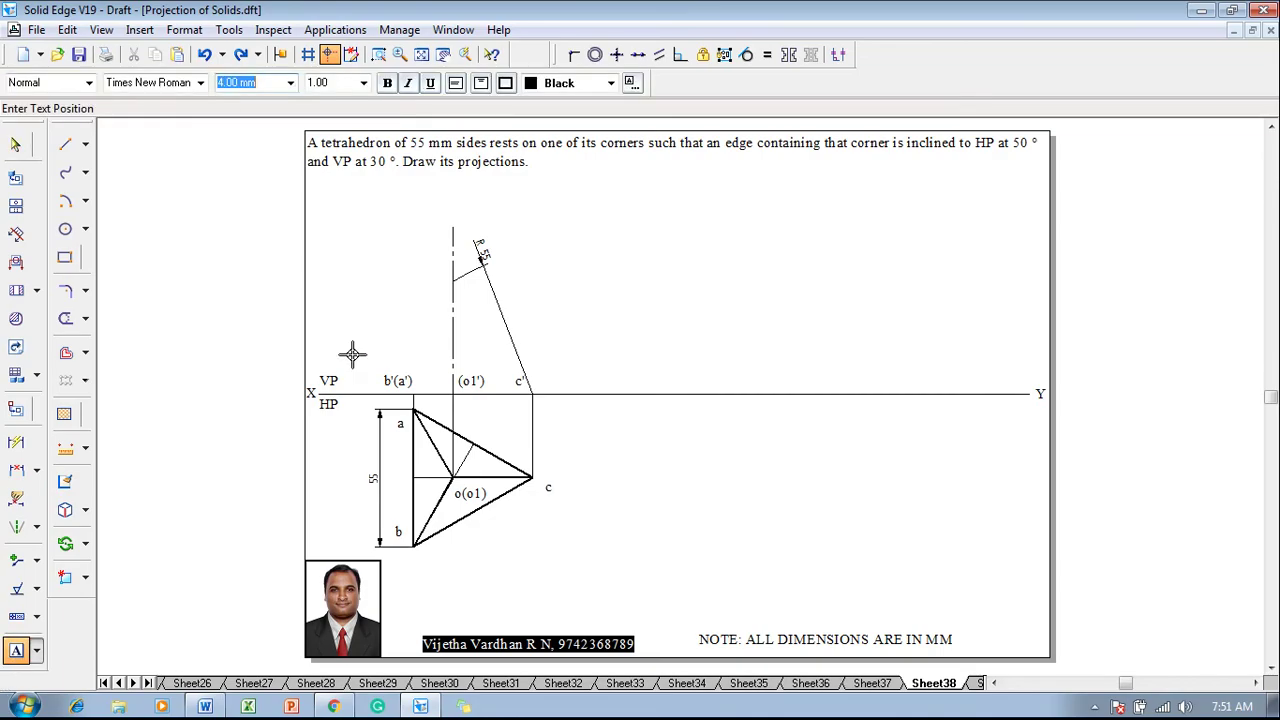
{"action": "left_click", "coordinate": [435, 262]}
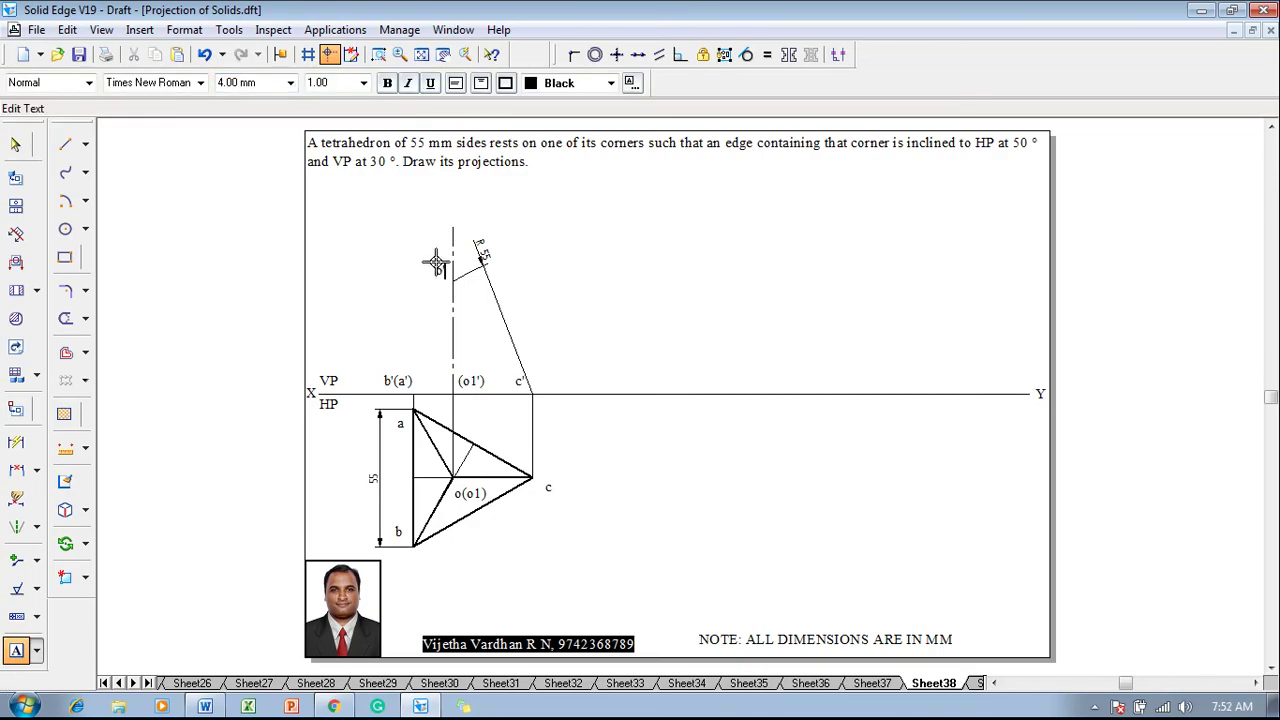
{"action": "key", "text": "Escape"}
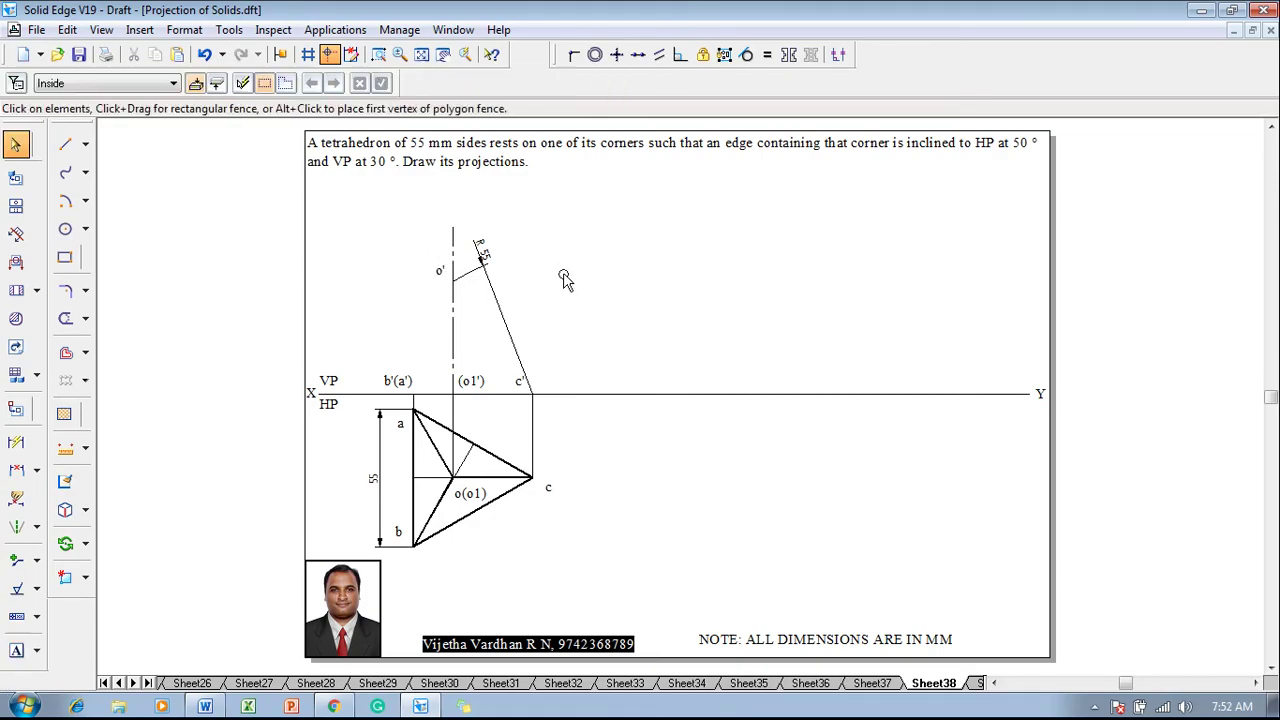
Step: Draw the thick front-view triangle b'(a')–c'–o' and begin editing the XY label row
{"action": "left_click", "coordinate": [65, 144]}
{"action": "left_click", "coordinate": [175, 82]}
{"action": "left_click", "coordinate": [188, 152]}
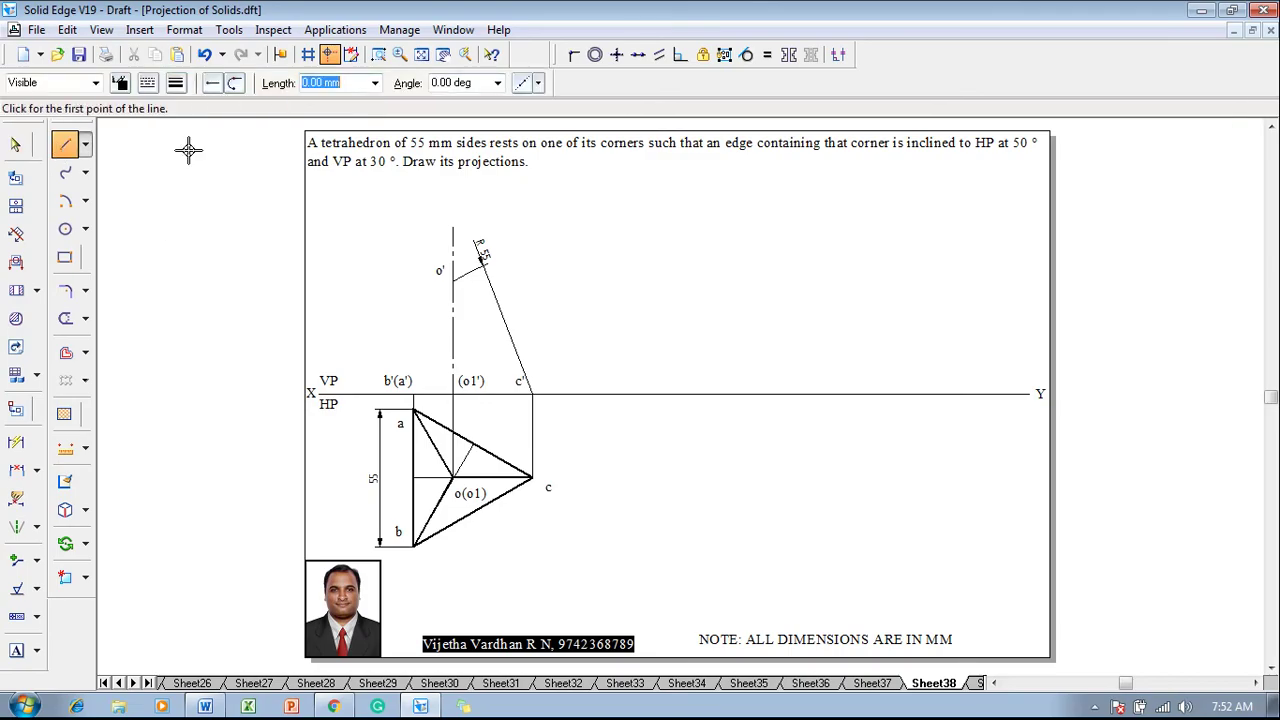
{"action": "left_click", "coordinate": [413, 395]}
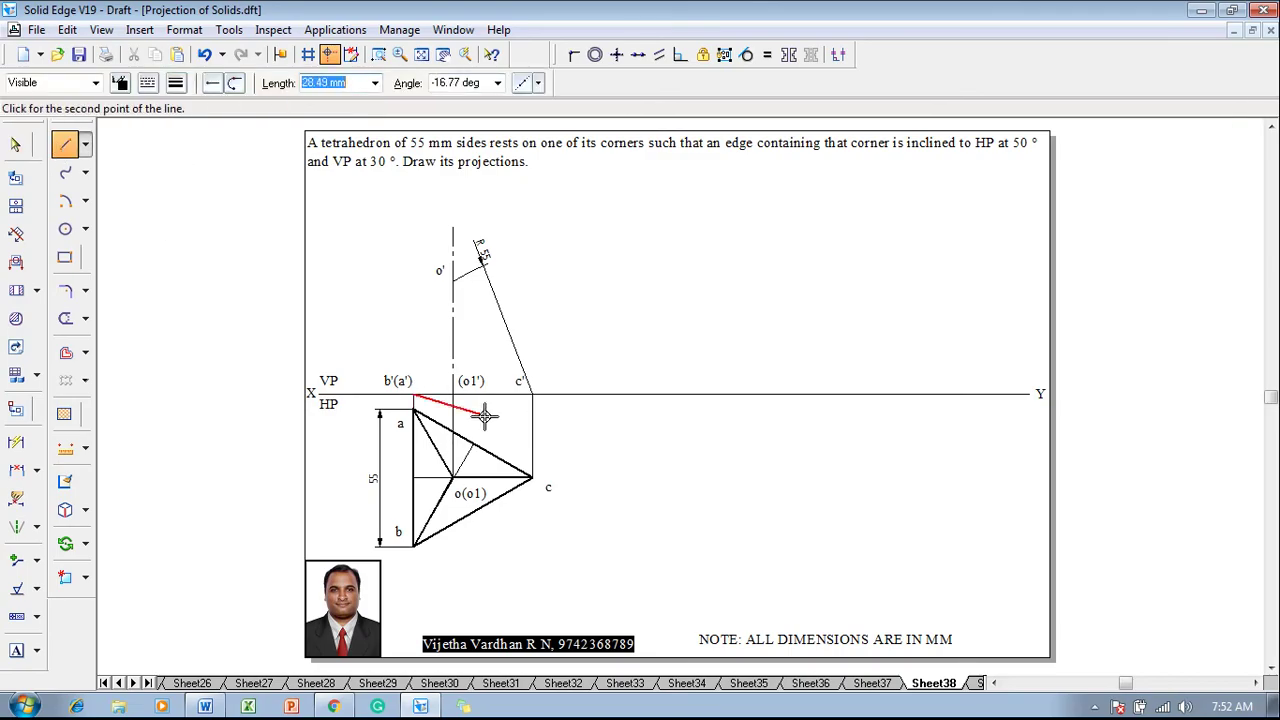
{"action": "left_click", "coordinate": [531, 394]}
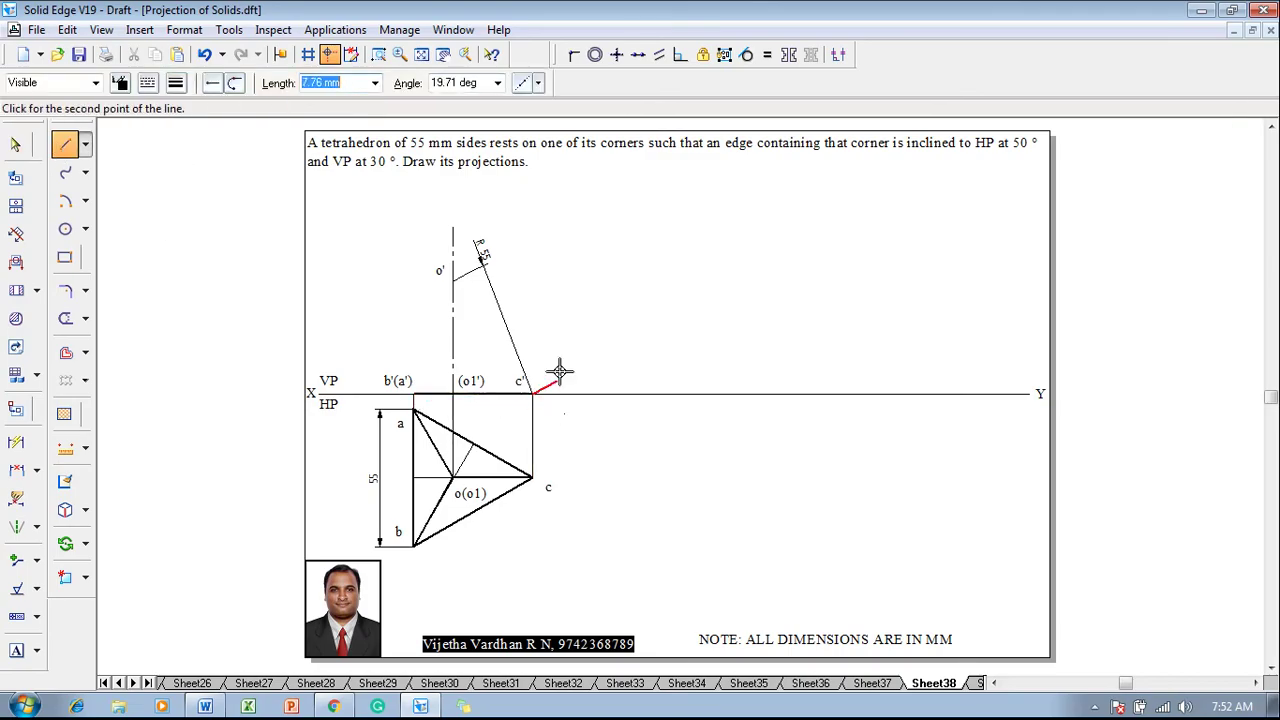
{"action": "left_click", "coordinate": [453, 280]}
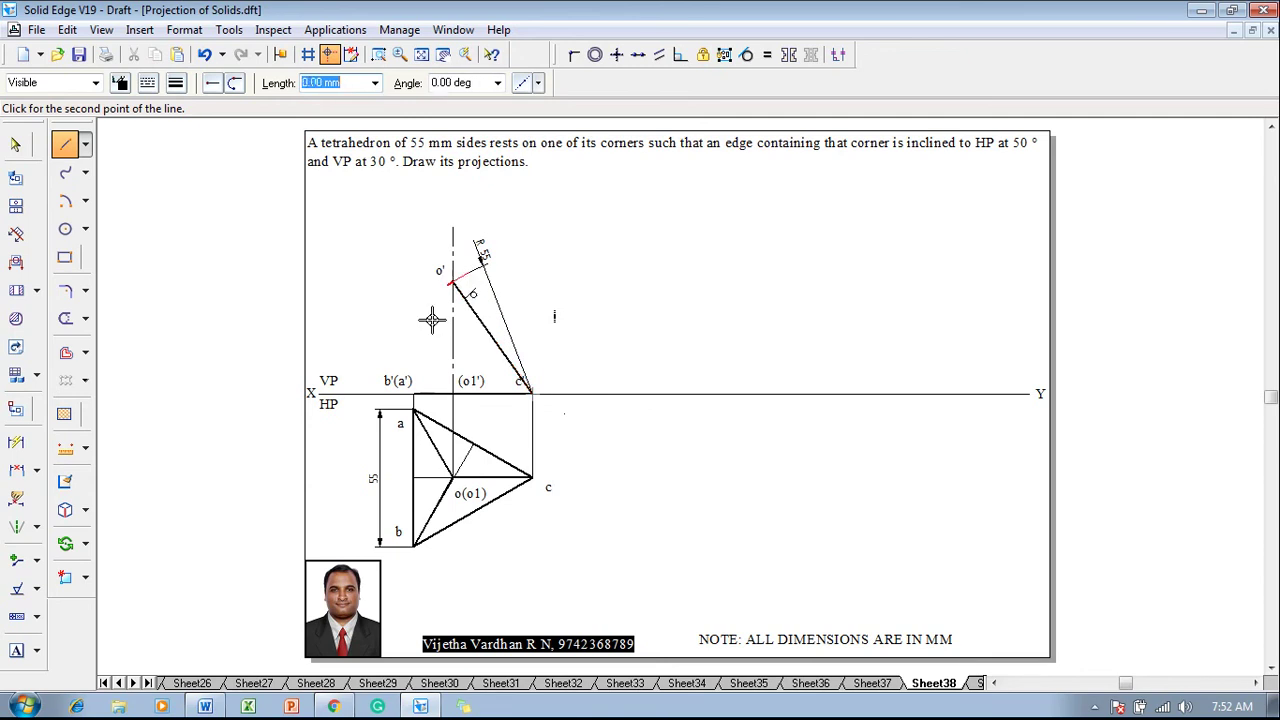
{"action": "left_click", "coordinate": [413, 393]}
{"action": "key", "text": "Escape"}
{"action": "left_click", "coordinate": [508, 388]}
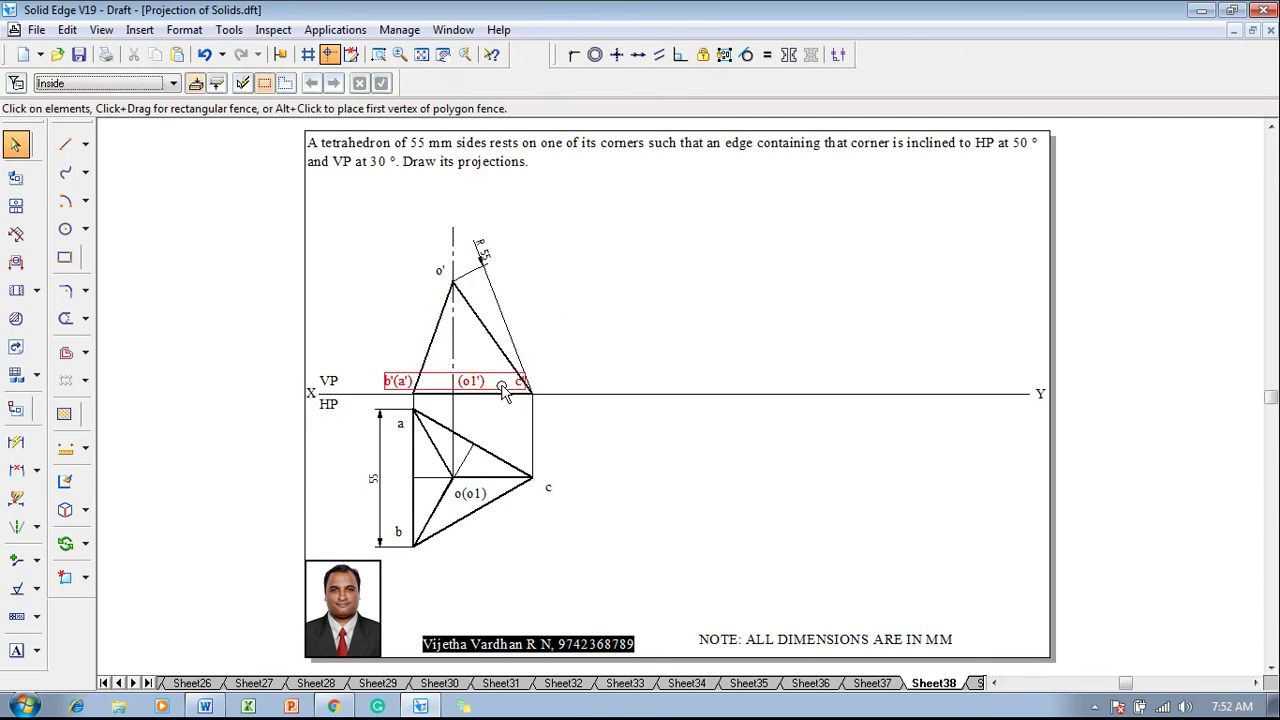
{"action": "left_click", "coordinate": [503, 384]}
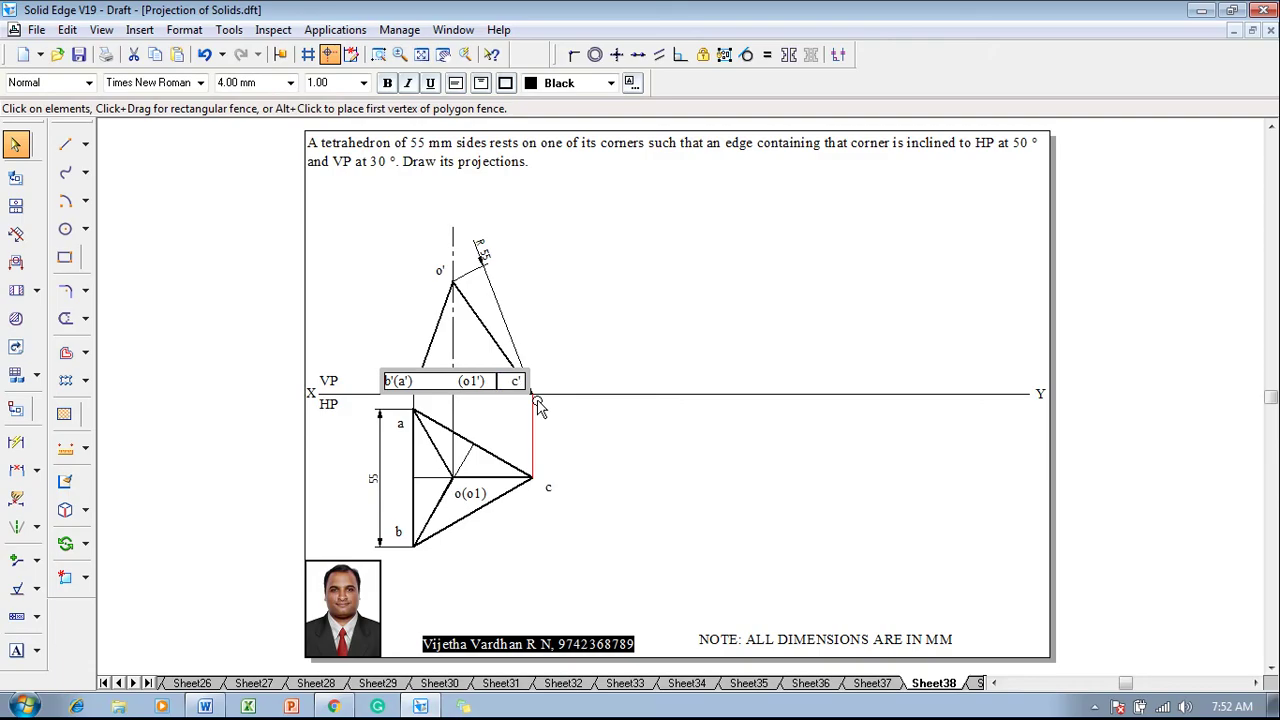
Step: Finish the label edit and fence-select the front-view triangle b'(a')–o'–c' with its labels
{"action": "left_click", "coordinate": [585, 384]}
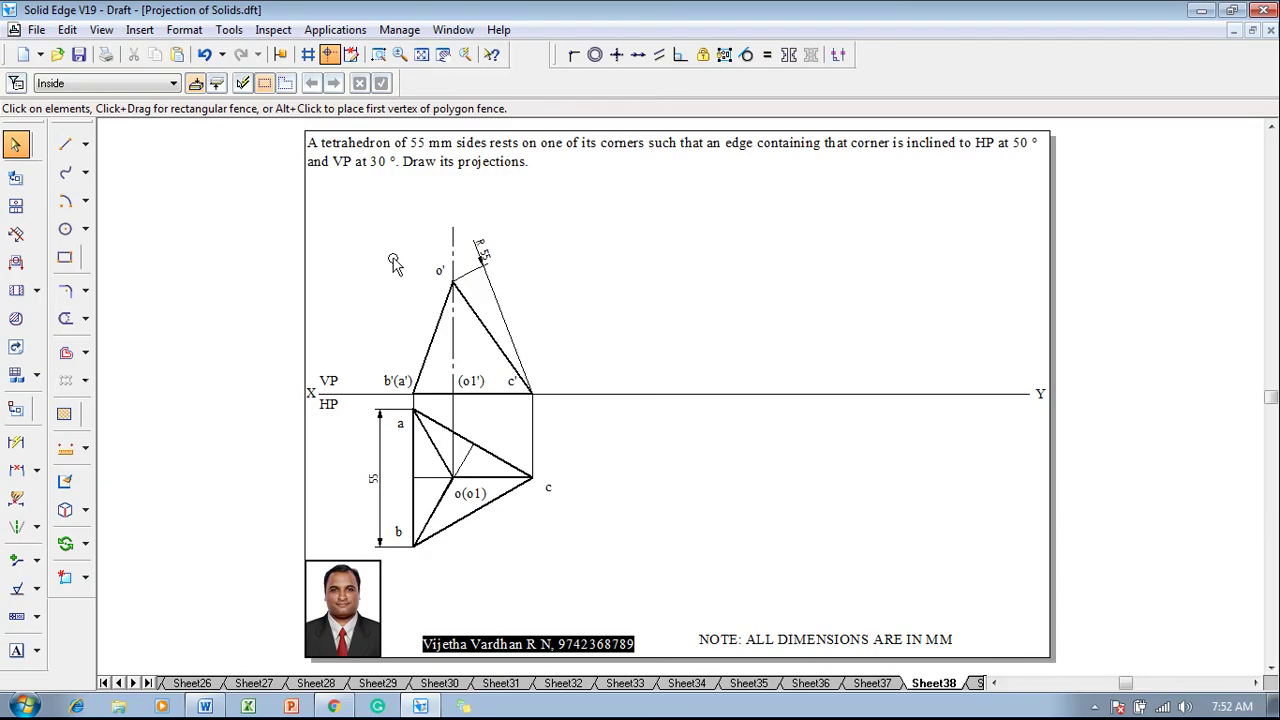
{"action": "left_click_drag", "start_coordinate": [364, 244], "coordinate": [548, 406]}
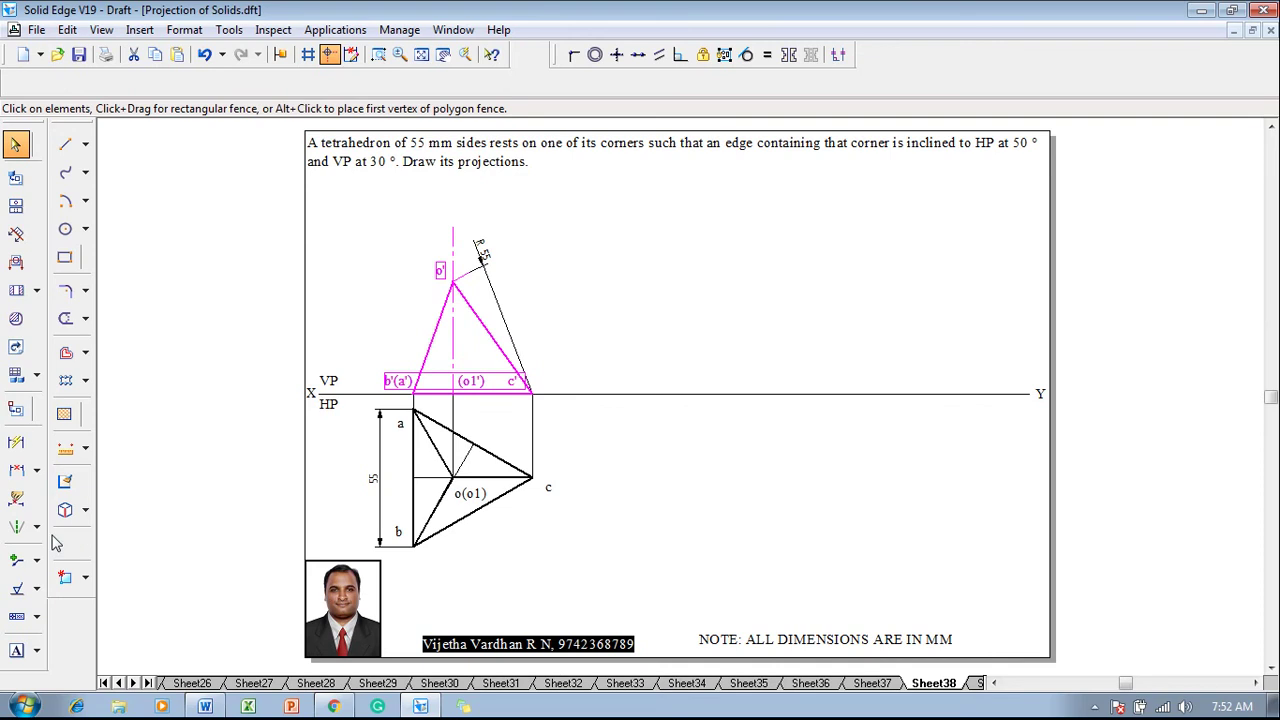
Step: Move a copy of the front-view triangle from c' about 23 mm right along XY
{"action": "left_click", "coordinate": [86, 544]}
{"action": "left_click", "coordinate": [114, 549]}
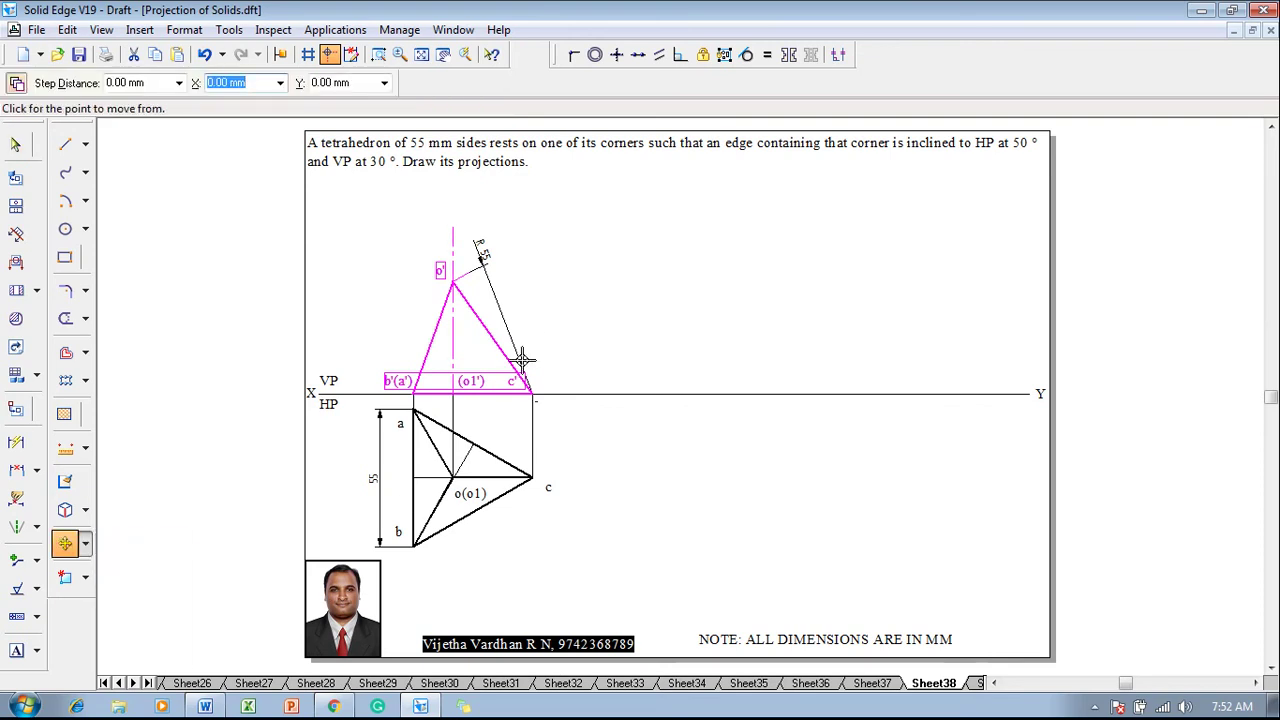
{"action": "left_click", "coordinate": [530, 393]}
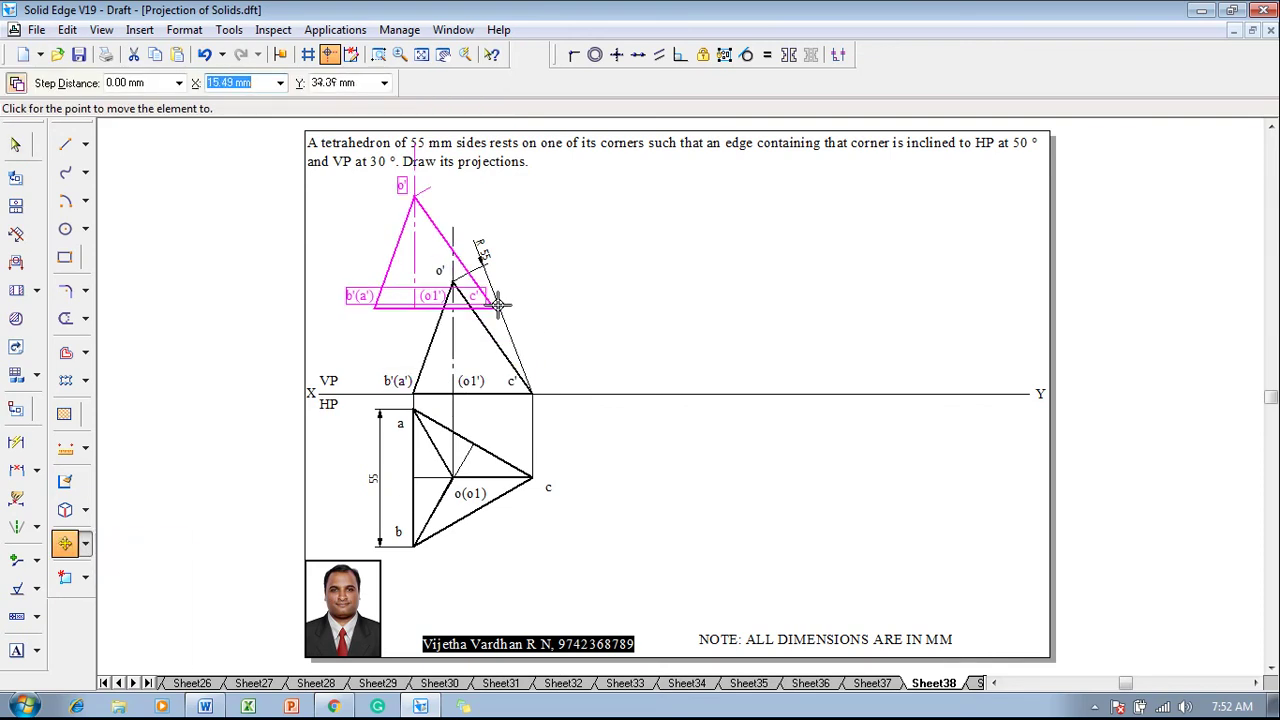
{"action": "left_click", "coordinate": [590, 391]}
{"action": "left_click", "coordinate": [87, 544]}
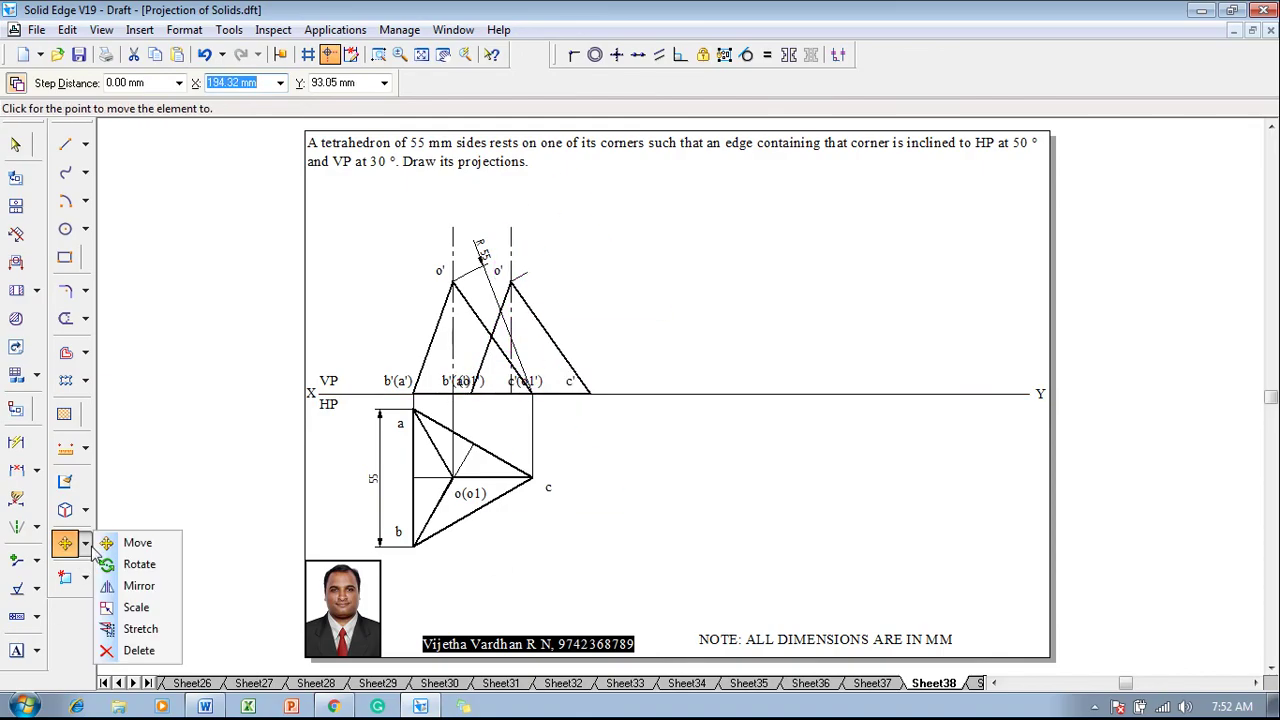
Step: Rotate the copied front-view triangle 50° about its corner on XY, using the apex as reference
{"action": "left_click", "coordinate": [139, 564]}
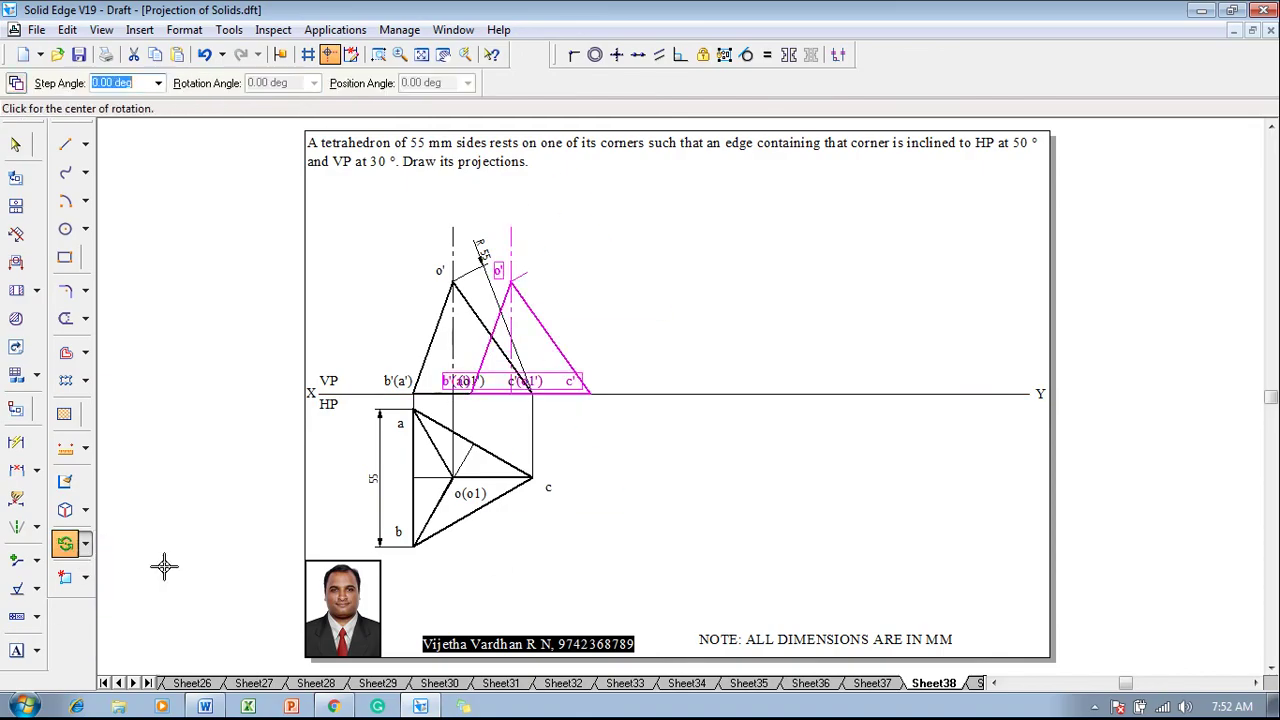
{"action": "left_click", "coordinate": [590, 391]}
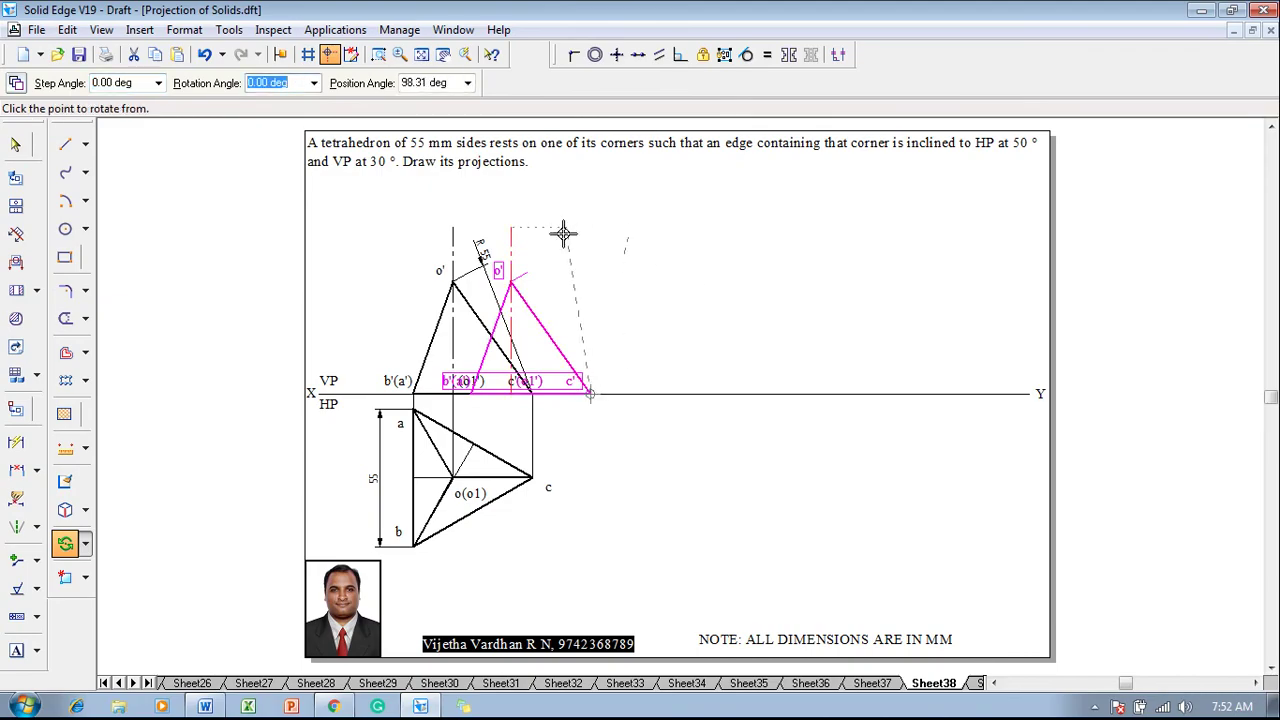
{"action": "left_click", "coordinate": [514, 282]}
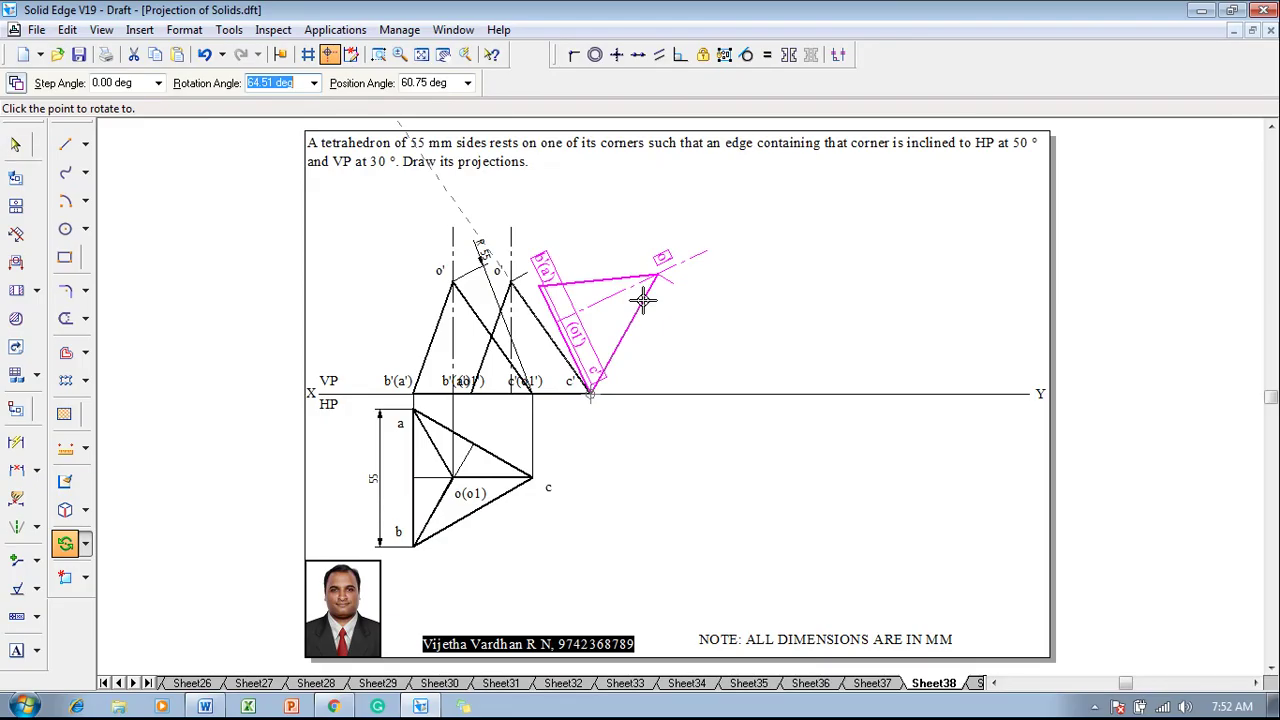
{"action": "key", "text": "Tab"}
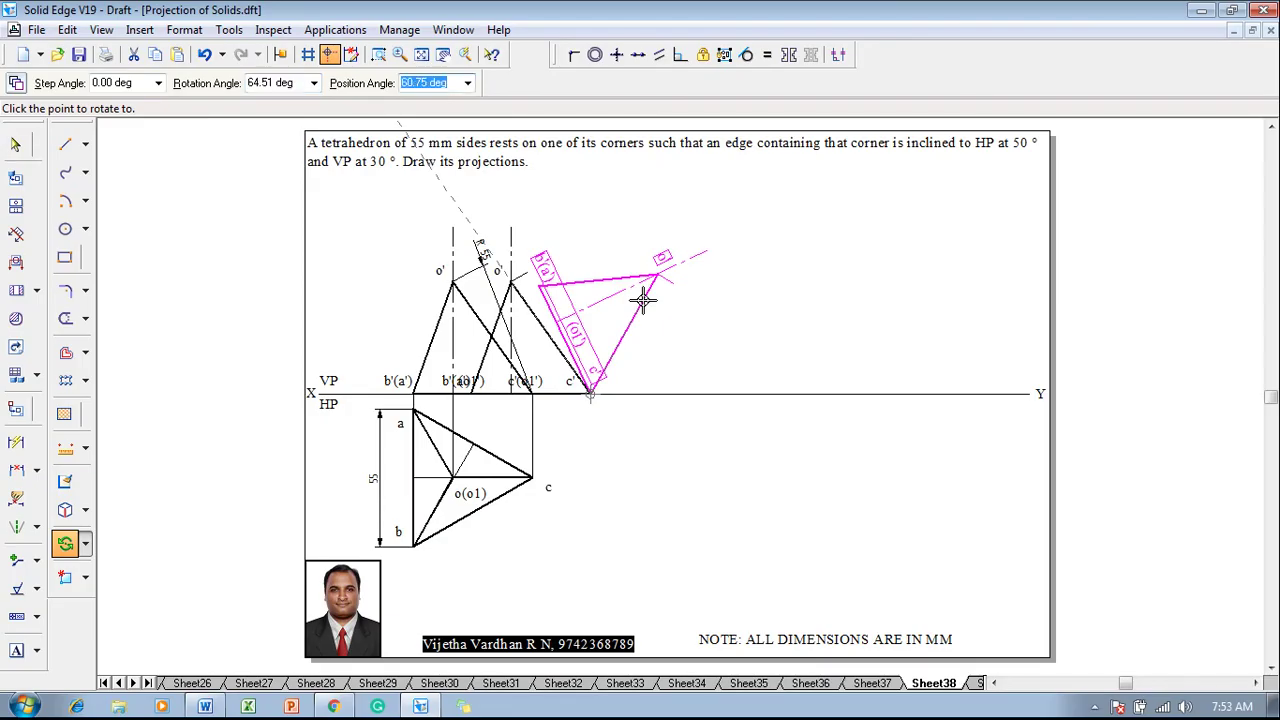
{"action": "type", "text": "50"}
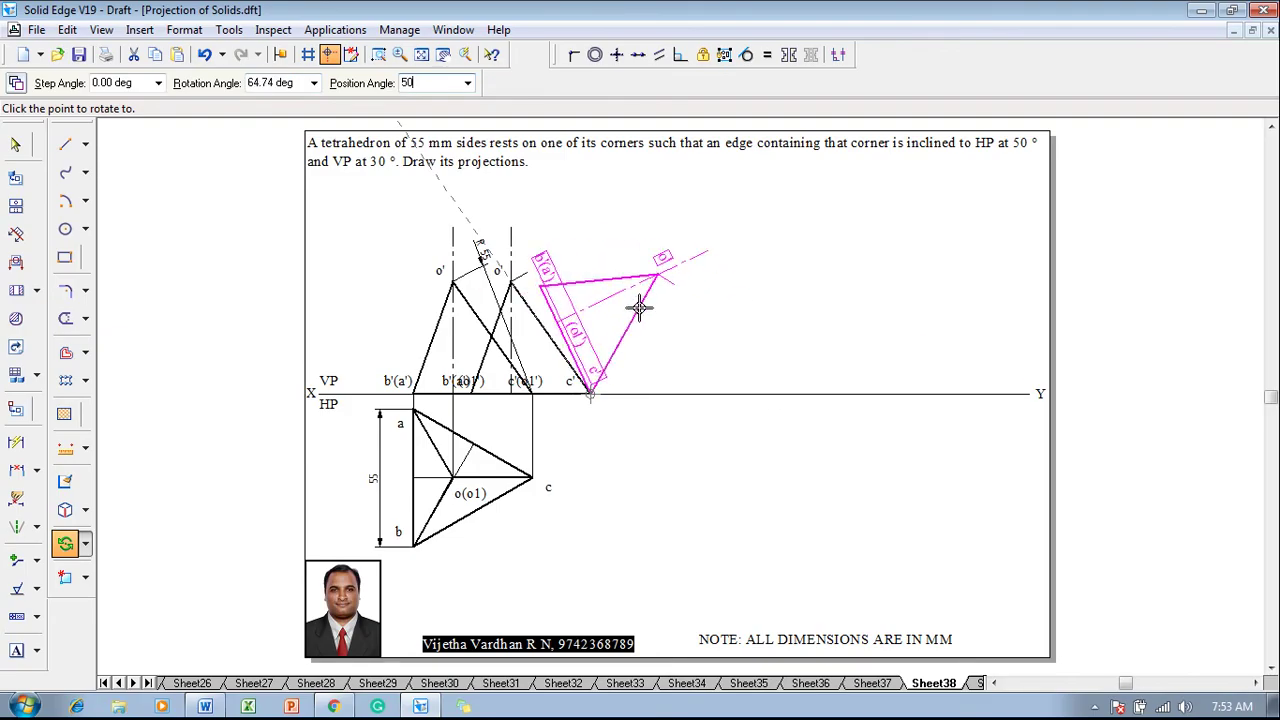
{"action": "left_click", "coordinate": [647, 310]}
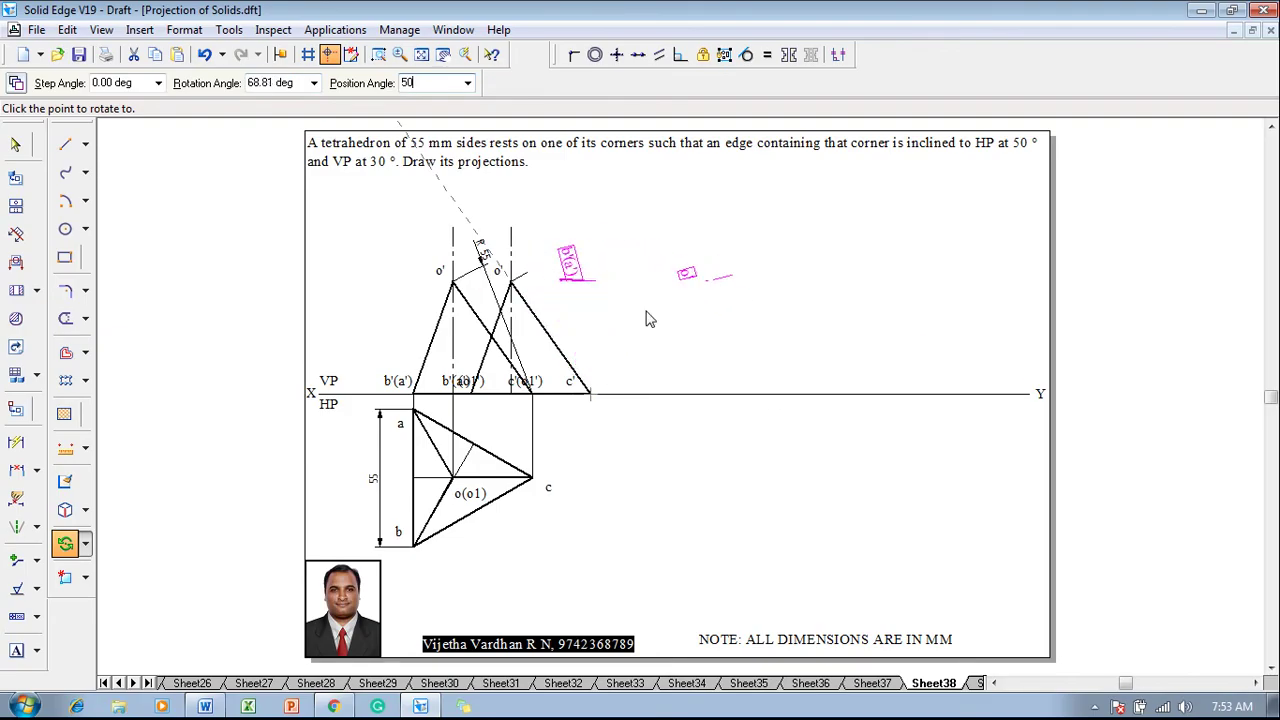
Step: Place a 50° Angle Between dimension from the rotated copy's slanted edge at c' to the XY line
{"action": "left_click", "coordinate": [699, 362]}
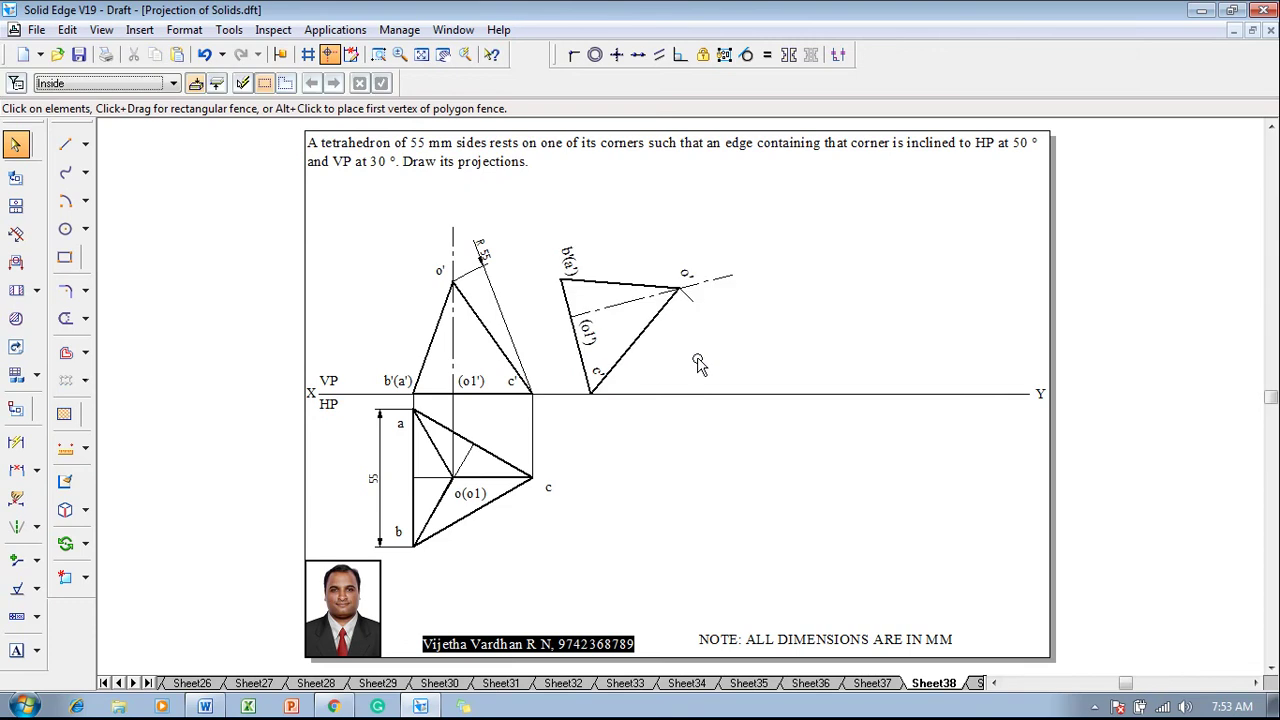
{"action": "left_click", "coordinate": [36, 472]}
{"action": "left_click", "coordinate": [143, 491]}
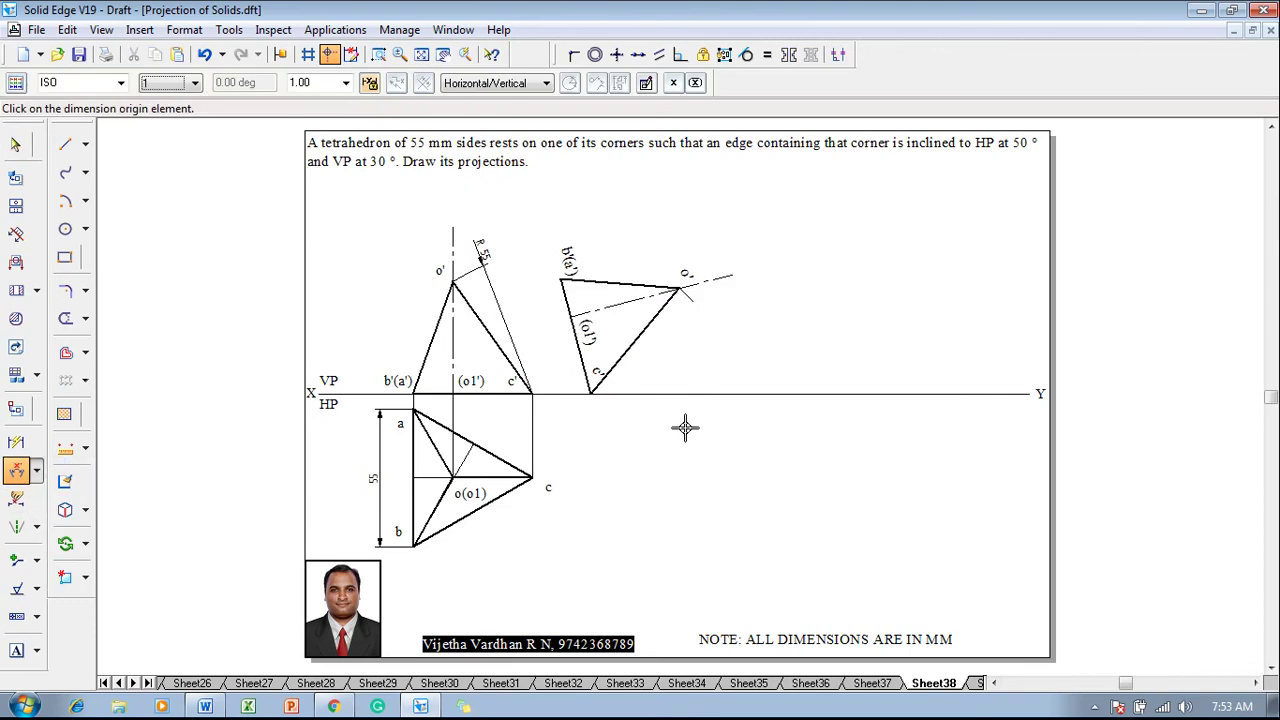
{"action": "left_click", "coordinate": [608, 366]}
{"action": "left_click", "coordinate": [614, 392]}
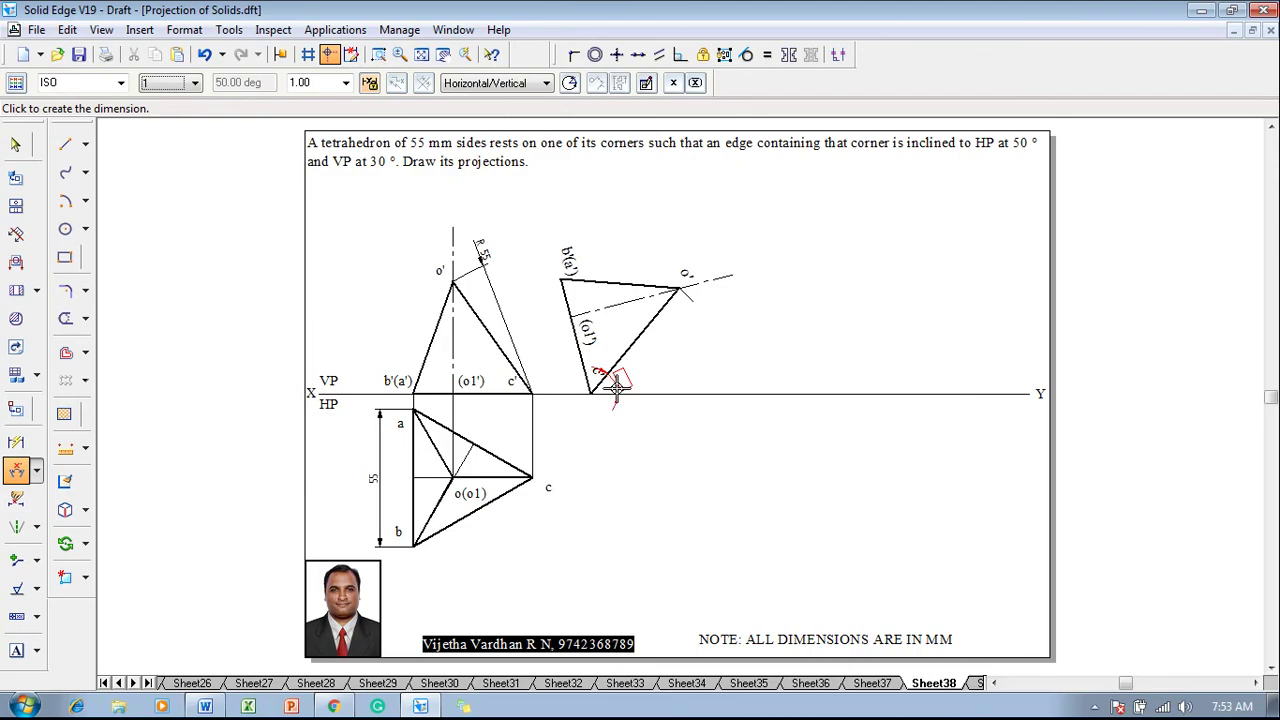
{"action": "left_click", "coordinate": [660, 380]}
{"action": "left_click", "coordinate": [663, 437]}
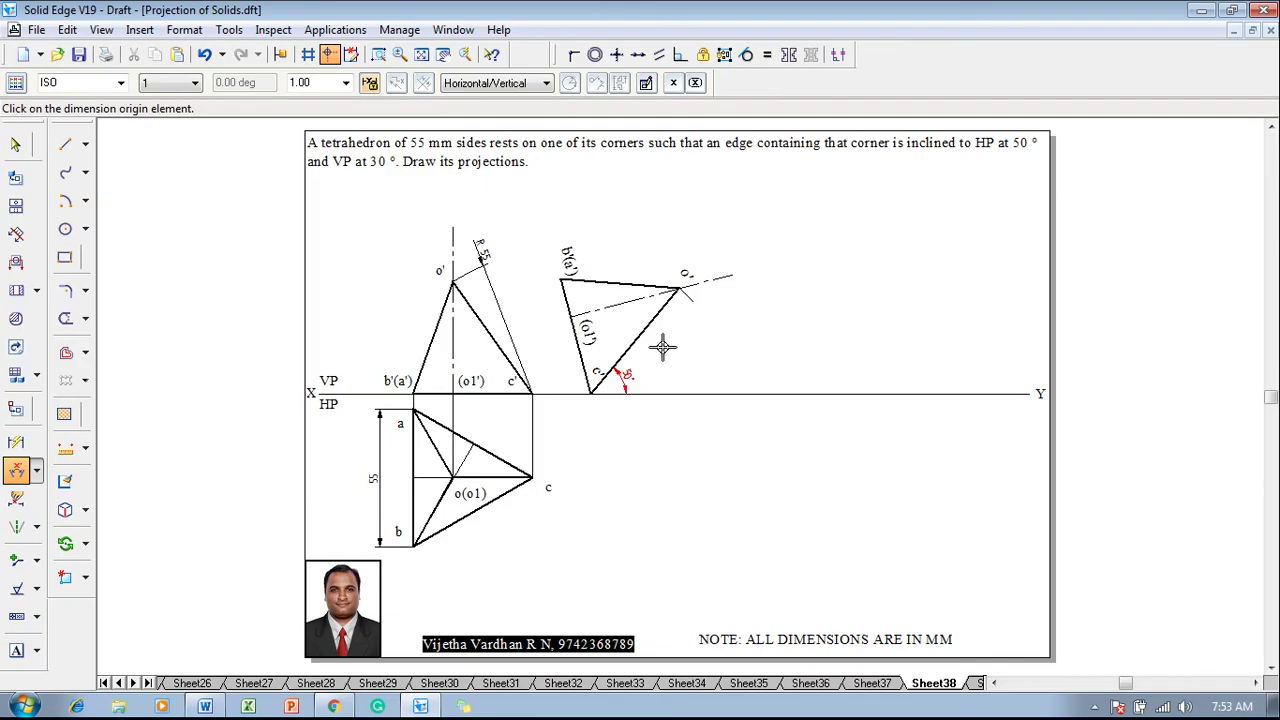
{"action": "left_click", "coordinate": [64, 144]}
Step: With a thin projector line width and style, draw a projector from tilted o' down to c's level, then across to c
{"action": "left_click", "coordinate": [176, 83]}
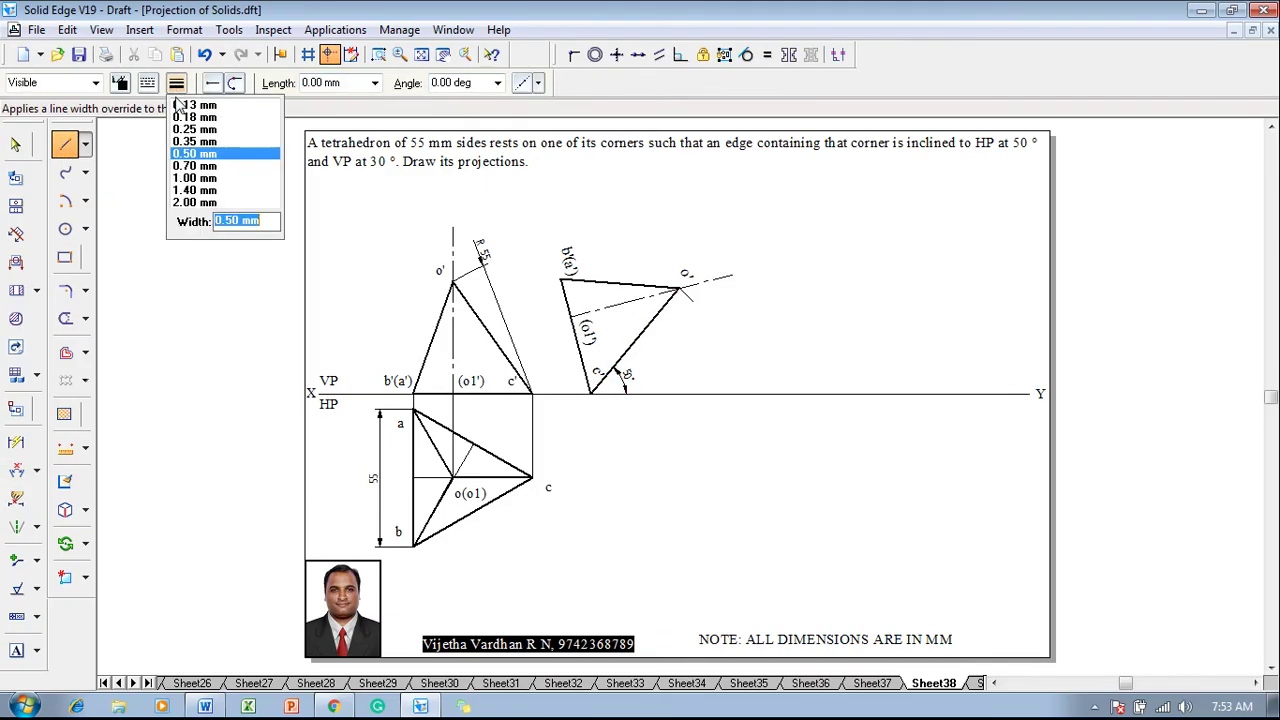
{"action": "left_click", "coordinate": [178, 105]}
{"action": "left_click", "coordinate": [147, 83]}
{"action": "left_click", "coordinate": [157, 104]}
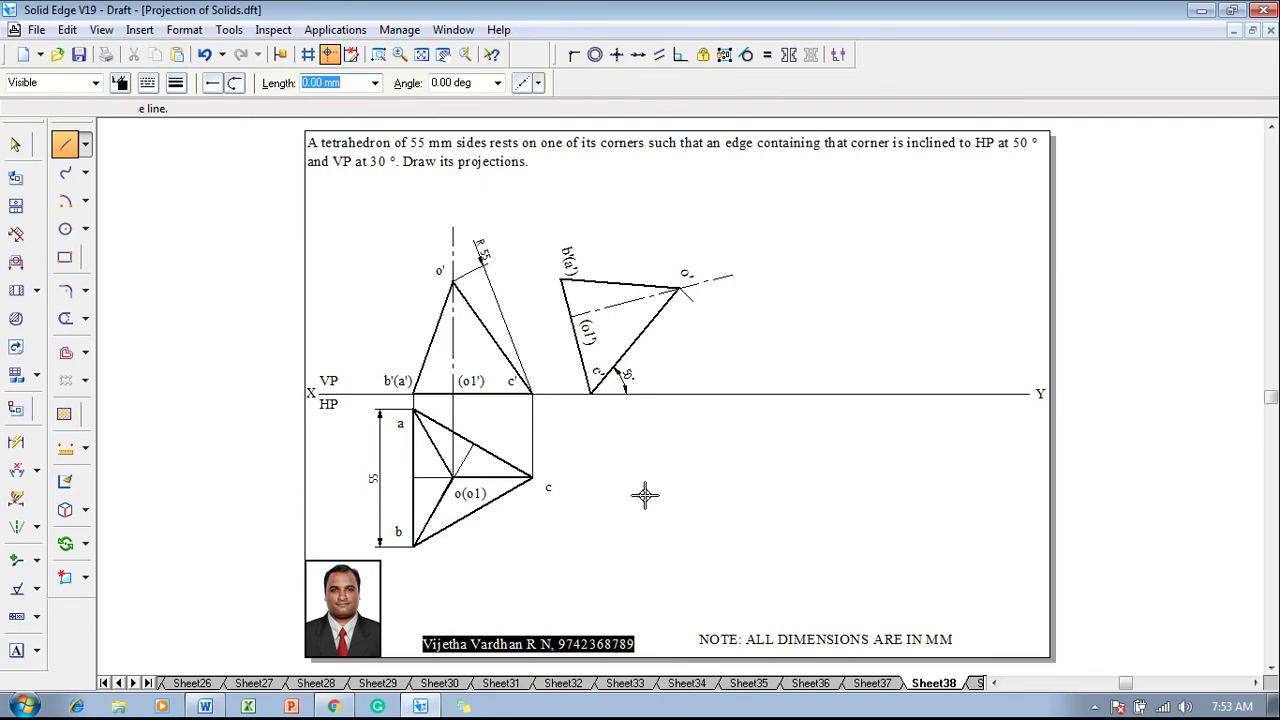
{"action": "left_click", "coordinate": [680, 288]}
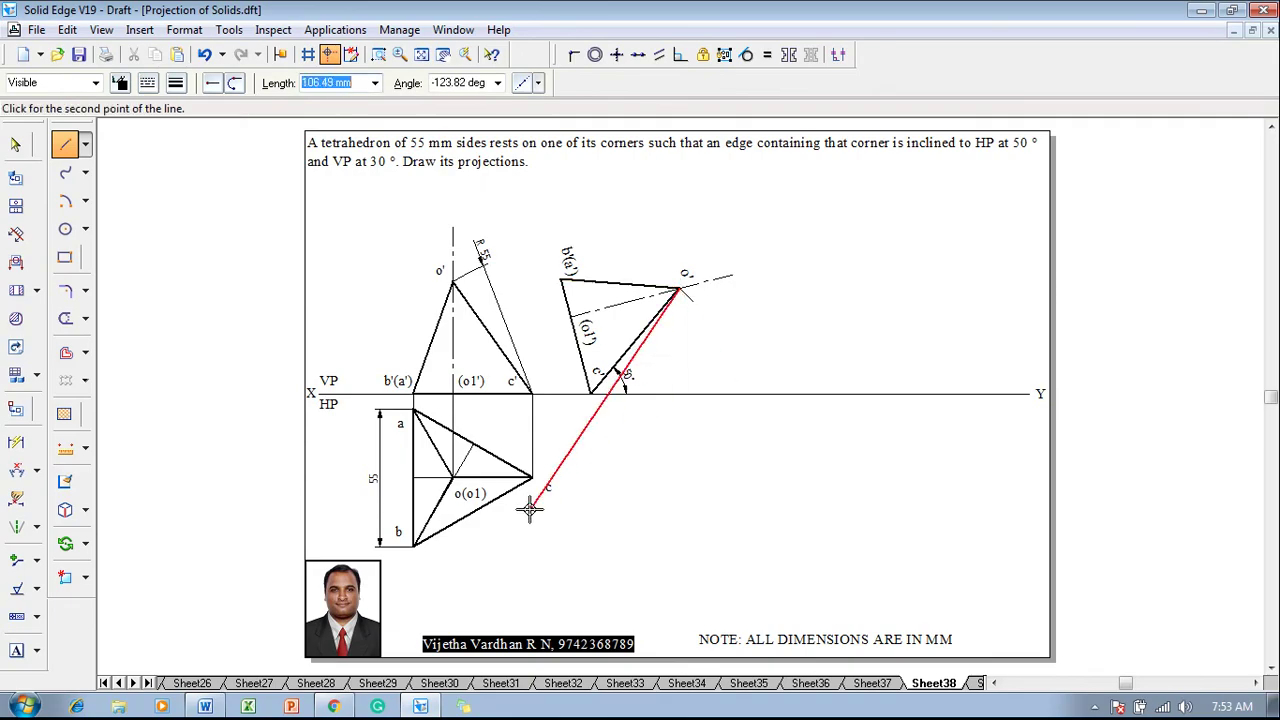
{"action": "left_click", "coordinate": [679, 477]}
{"action": "left_click", "coordinate": [532, 477]}
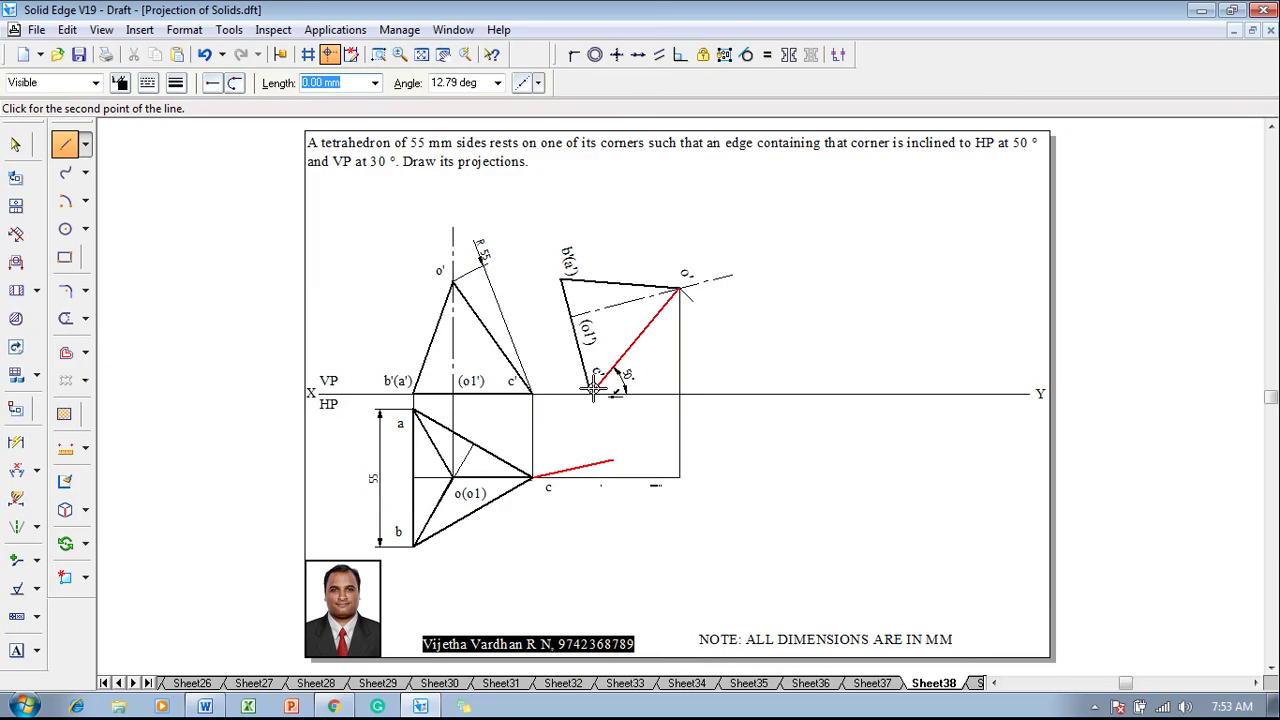